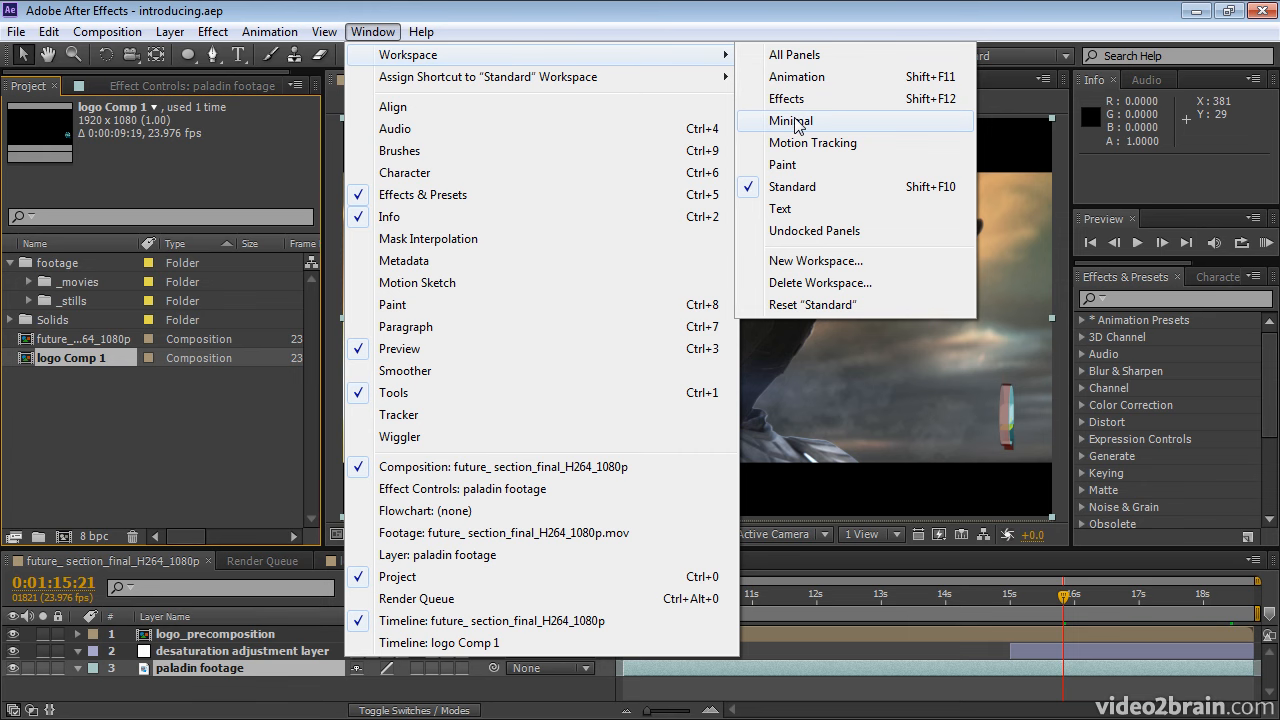
Switch to the Minimal workspace, then open the paladin footage layer in a Layer viewer docked beside the Composition viewer and enlarge both viewers.
click(796, 121)
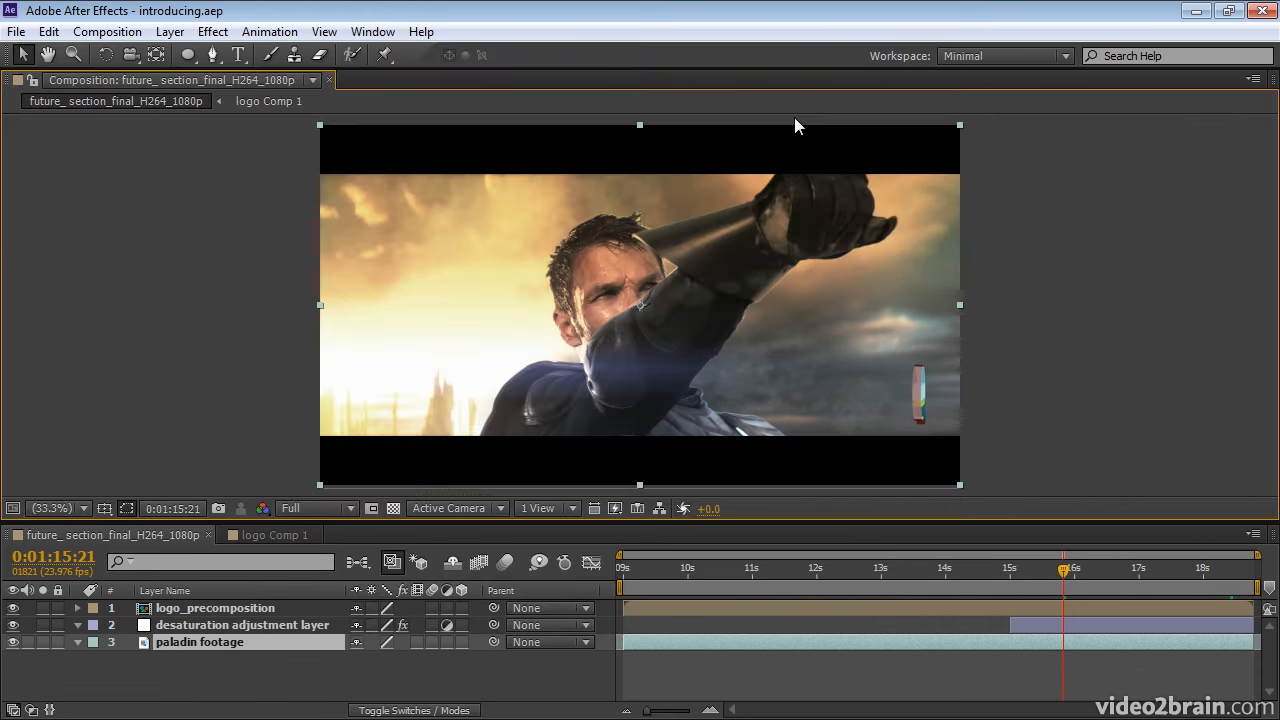
click(372, 32)
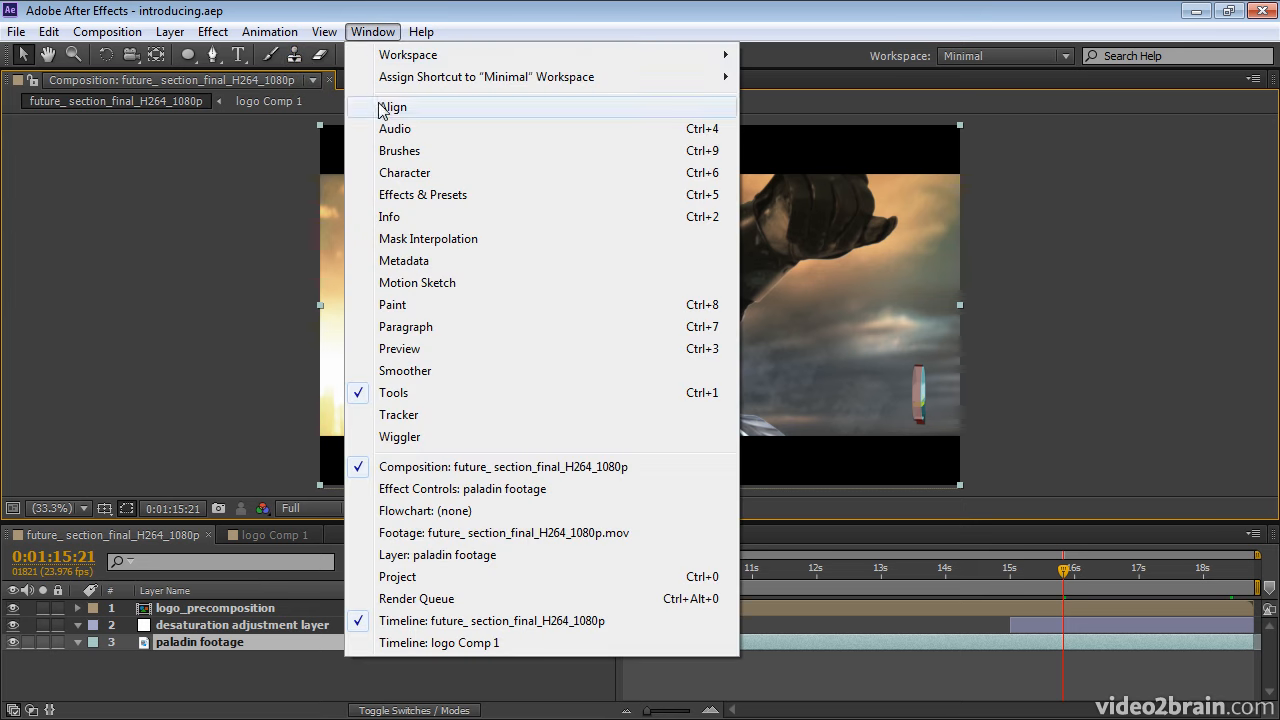
click(446, 556)
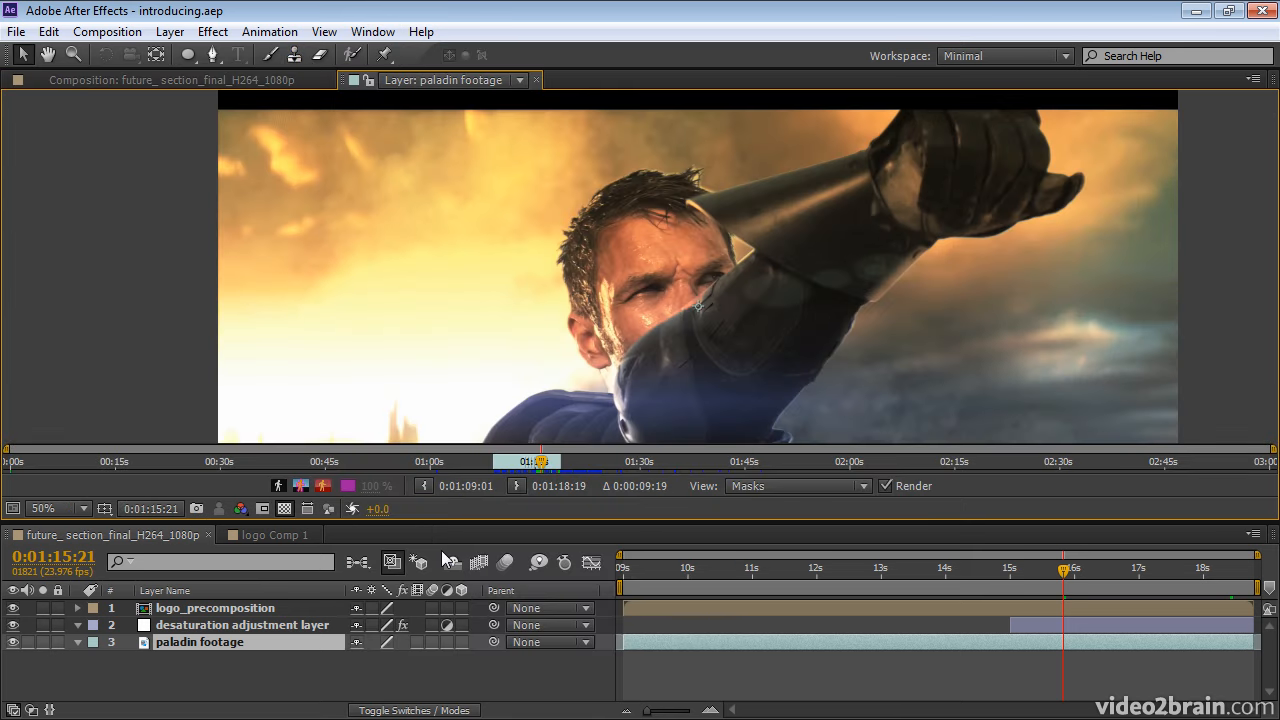
drag(340, 81, 1243, 265)
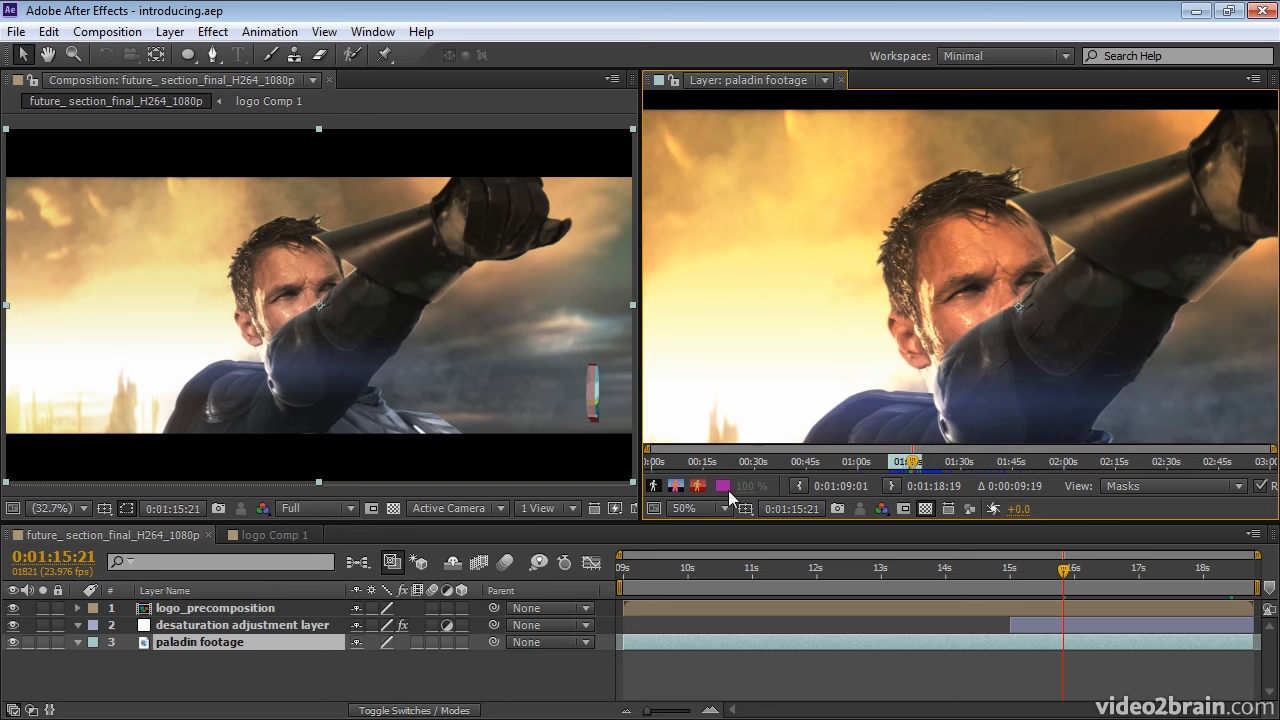
drag(686, 527, 687, 556)
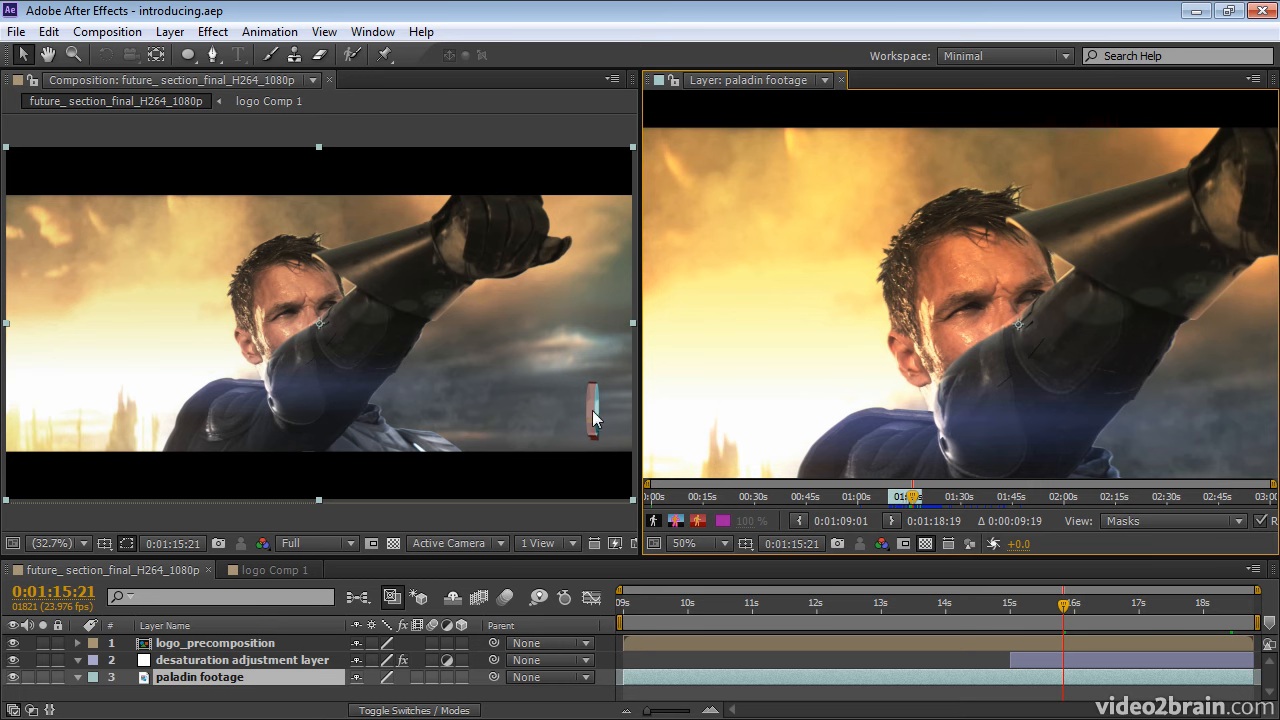
Select logo_precomposition, desaturation adjustment layer and paladin footage in turn in the timeline.
click(240, 643)
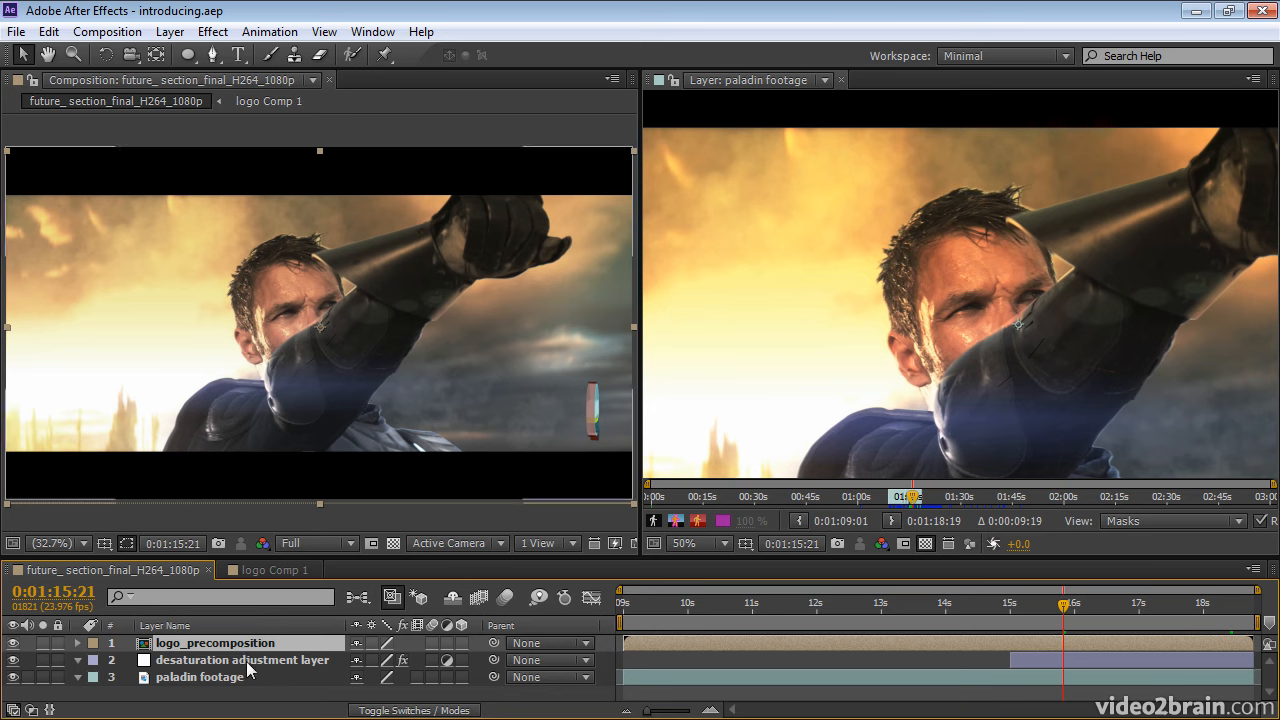
click(246, 664)
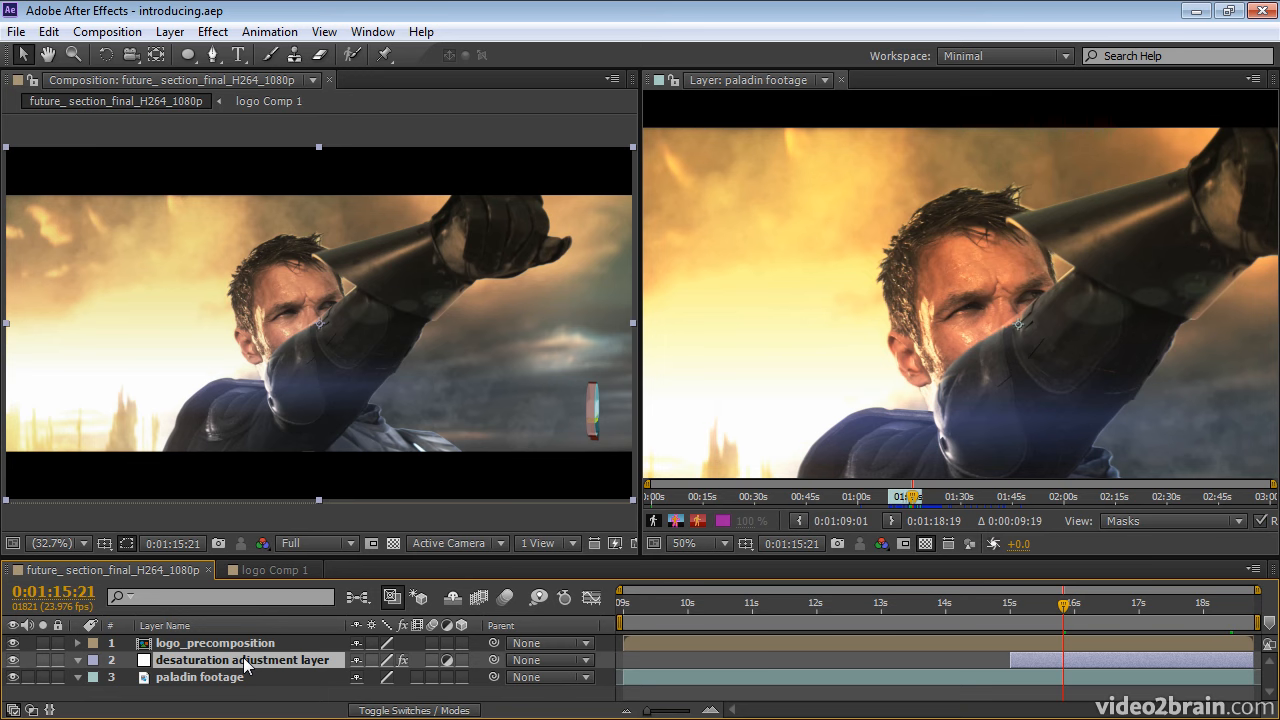
click(213, 680)
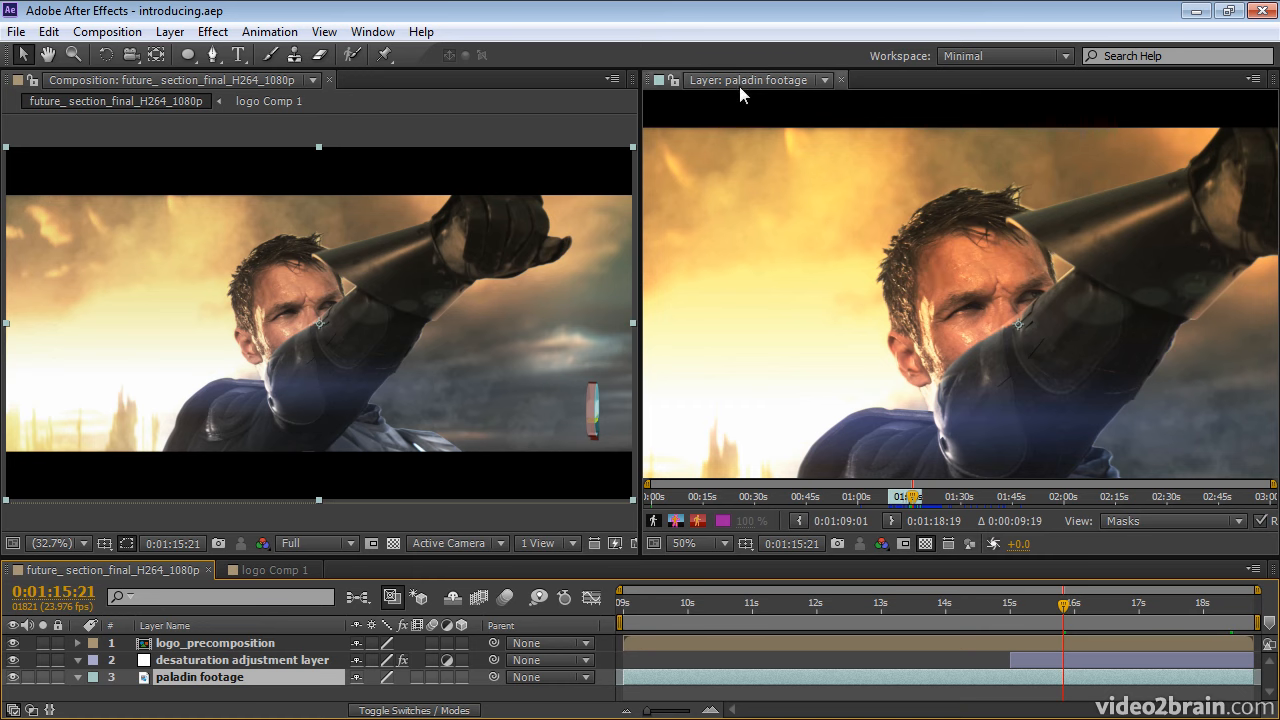
Show the desaturation adjustment layer in the Layer viewer and return the viewer to paladin footage.
click(825, 79)
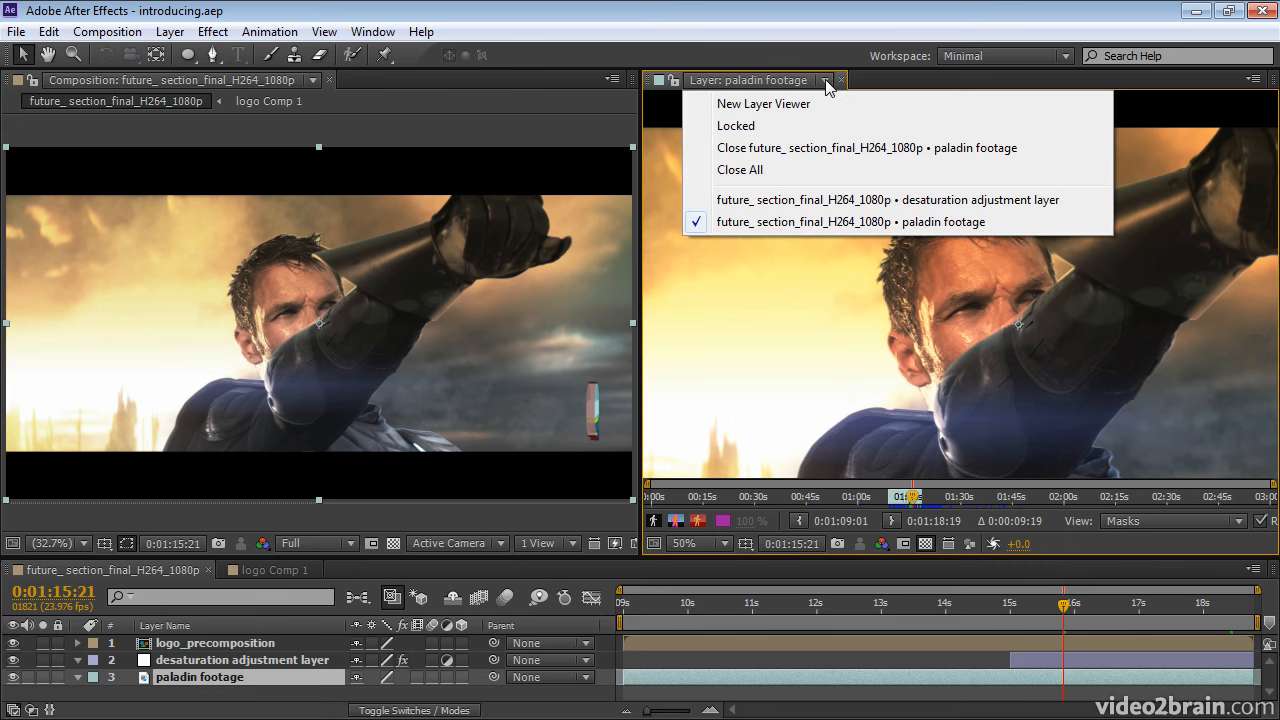
click(832, 201)
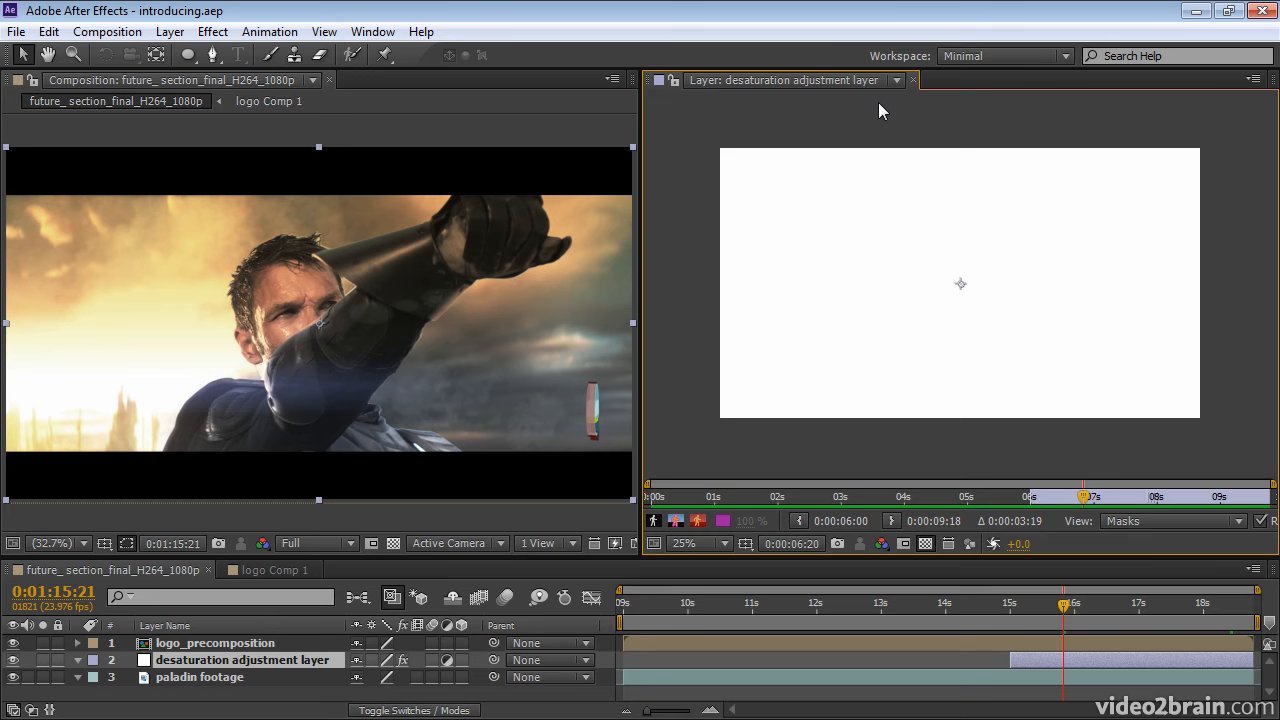
click(896, 80)
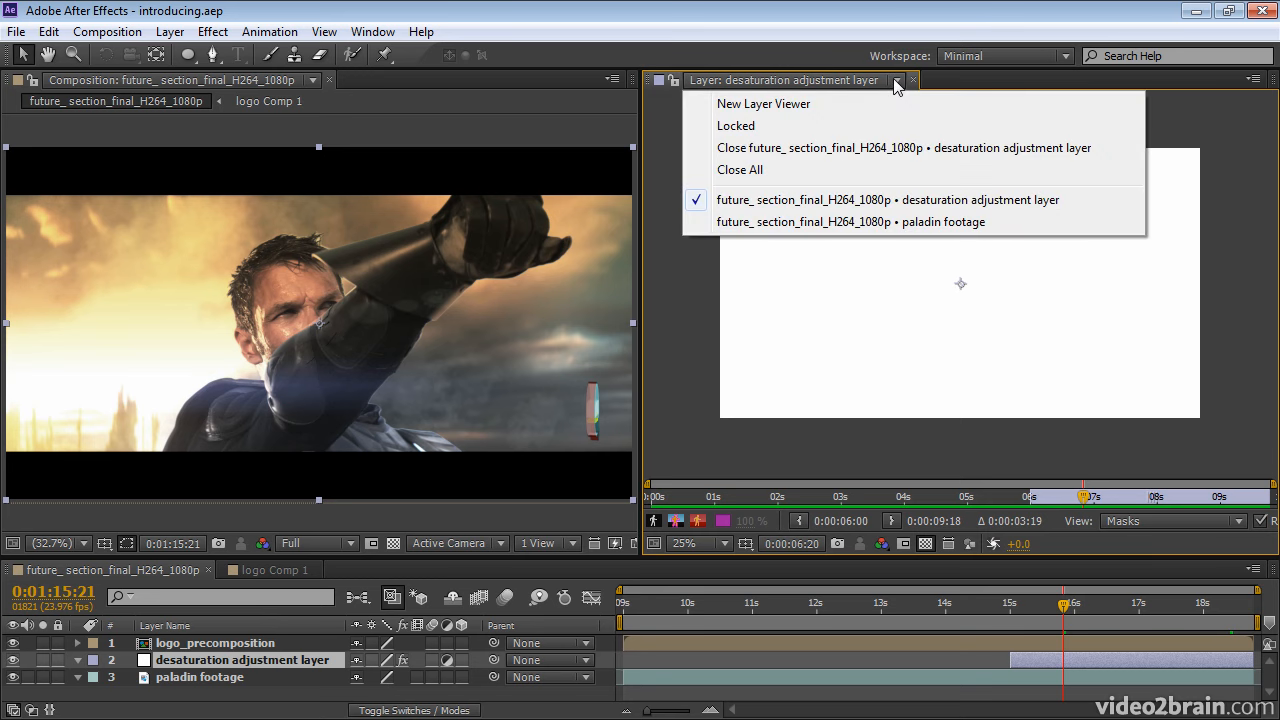
click(874, 221)
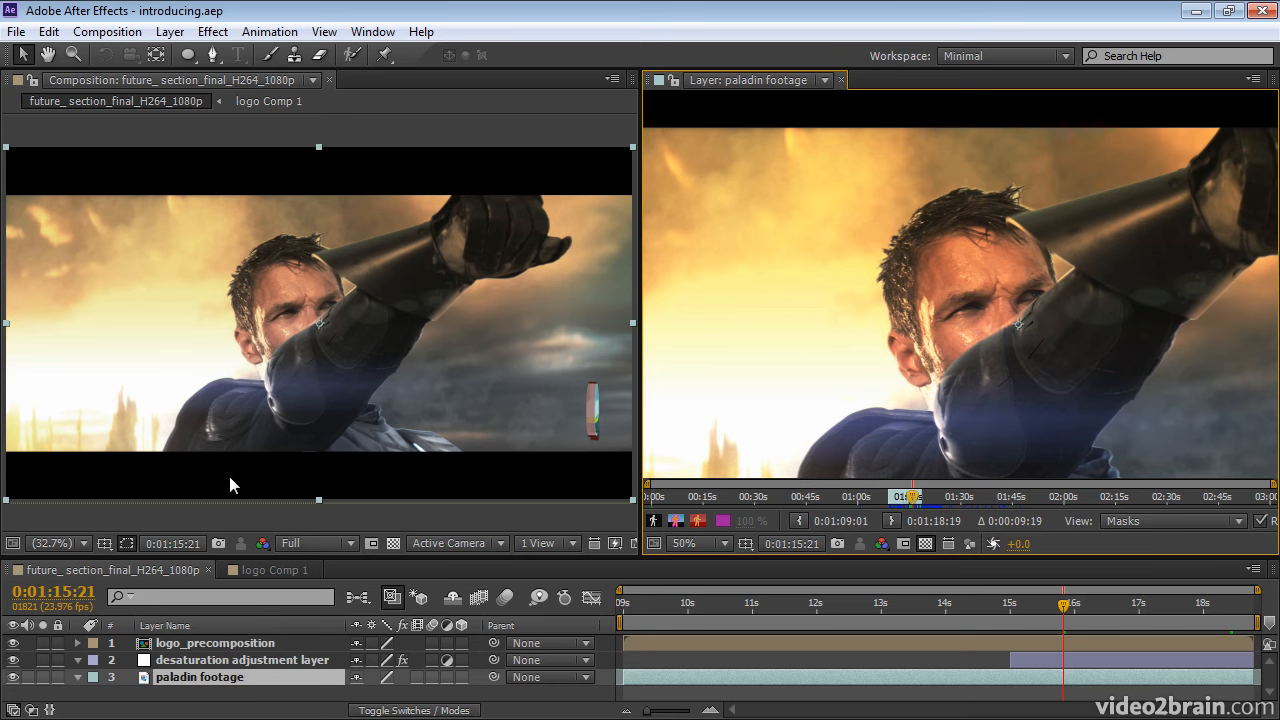
Set the magnification of both the Composition viewer and the Layer viewer to 100%.
click(82, 543)
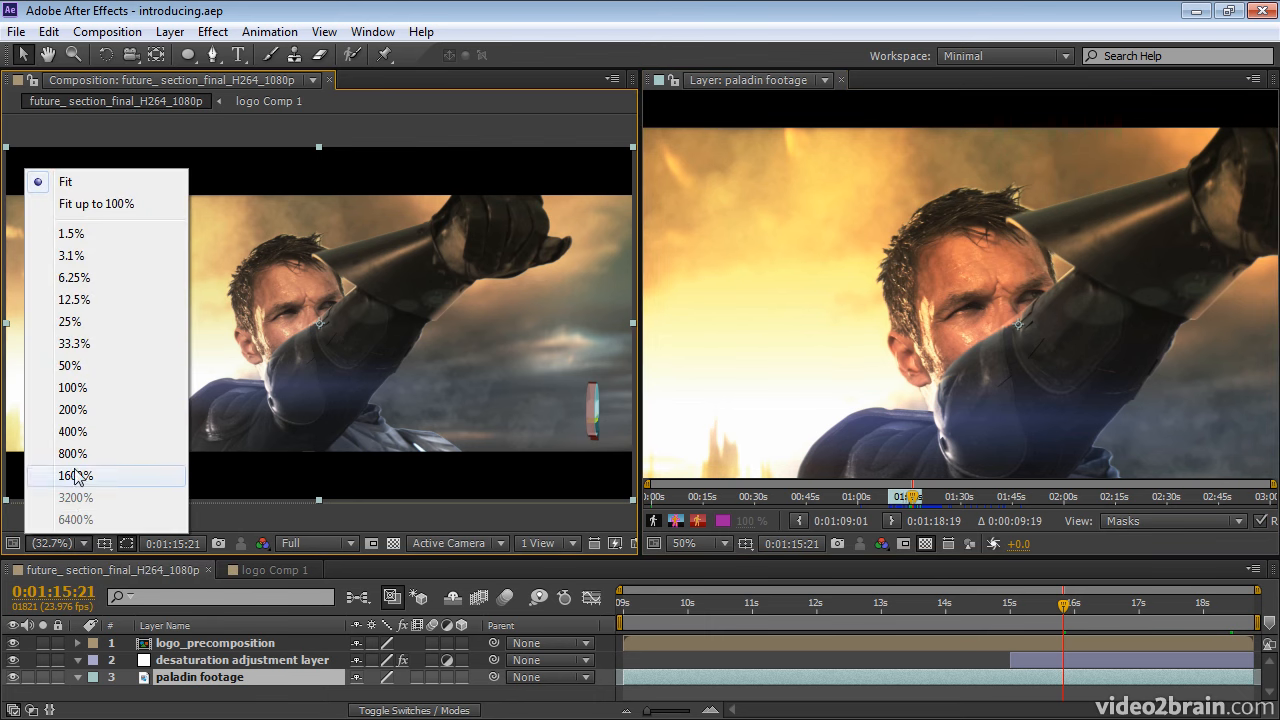
click(72, 388)
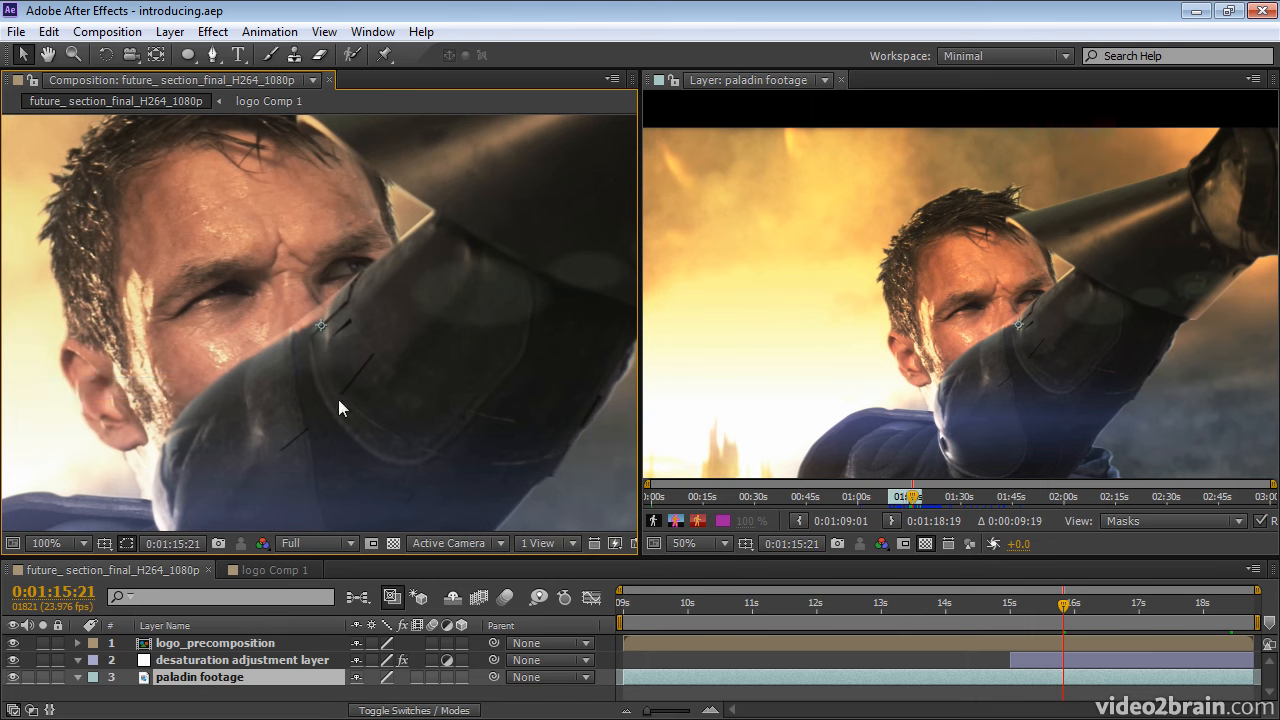
click(720, 542)
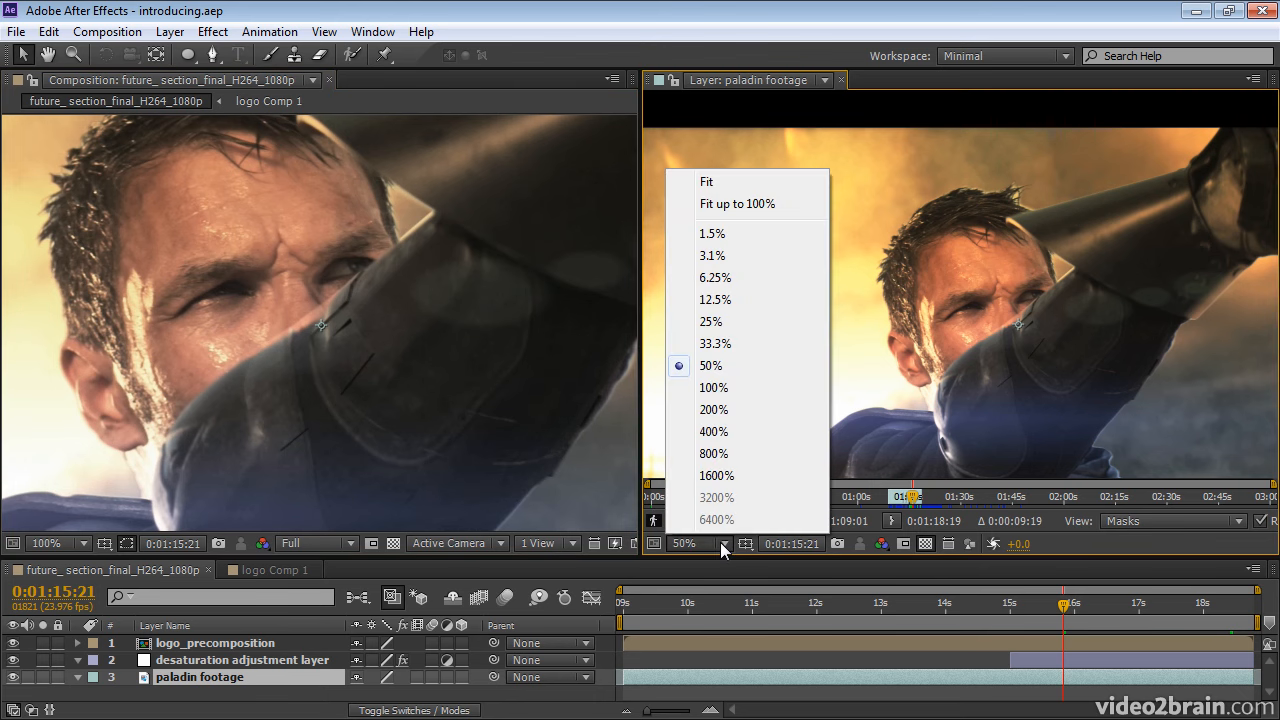
click(713, 388)
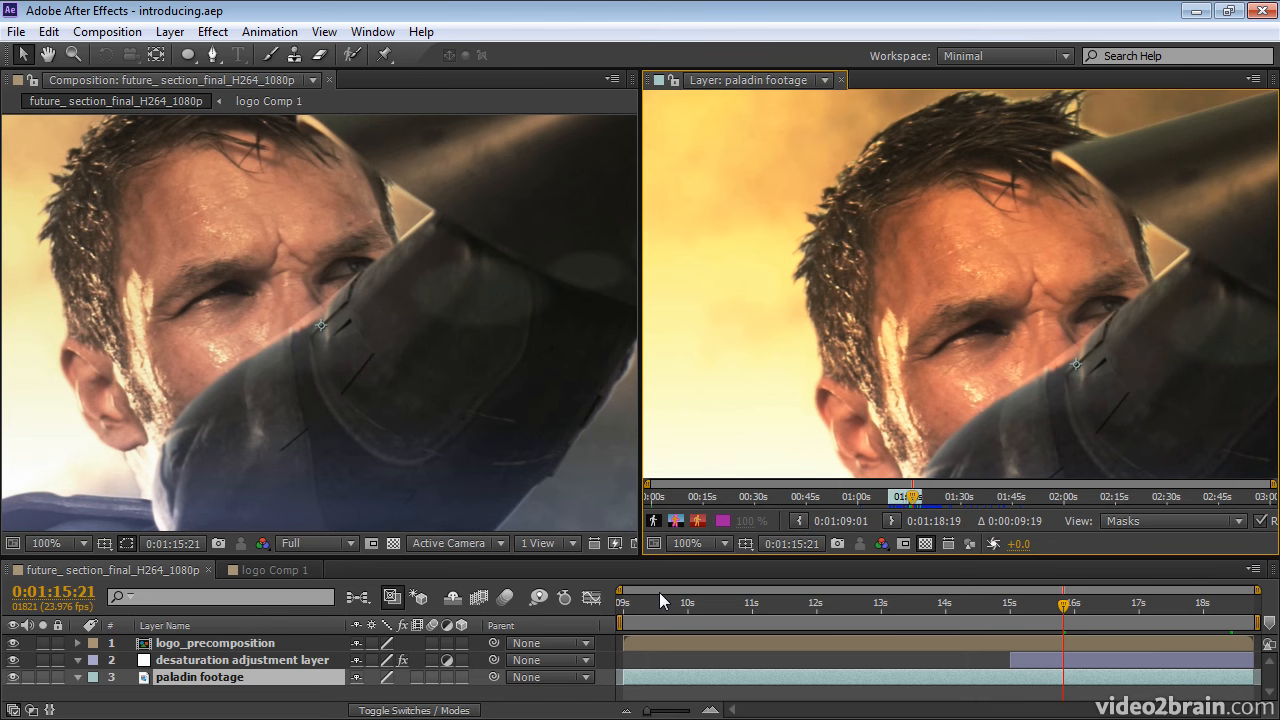
Set the Composition viewer to 25% magnification and Quarter resolution.
click(81, 542)
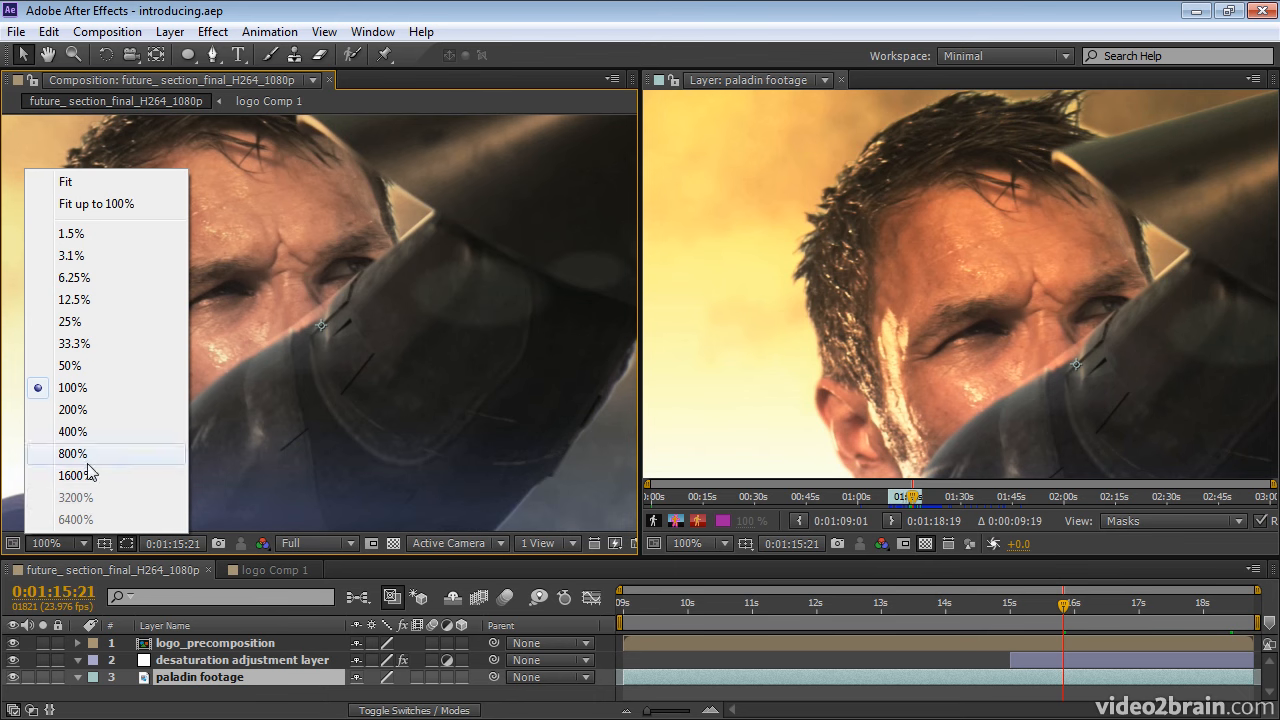
click(87, 323)
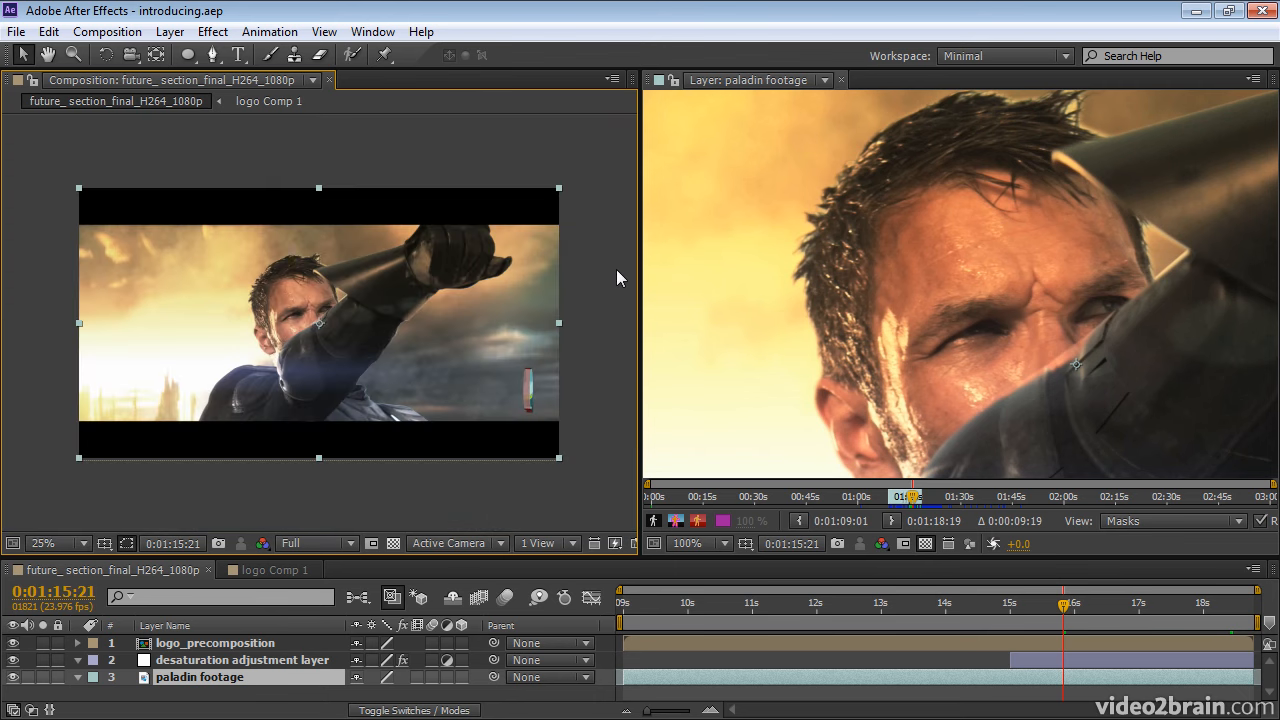
click(332, 541)
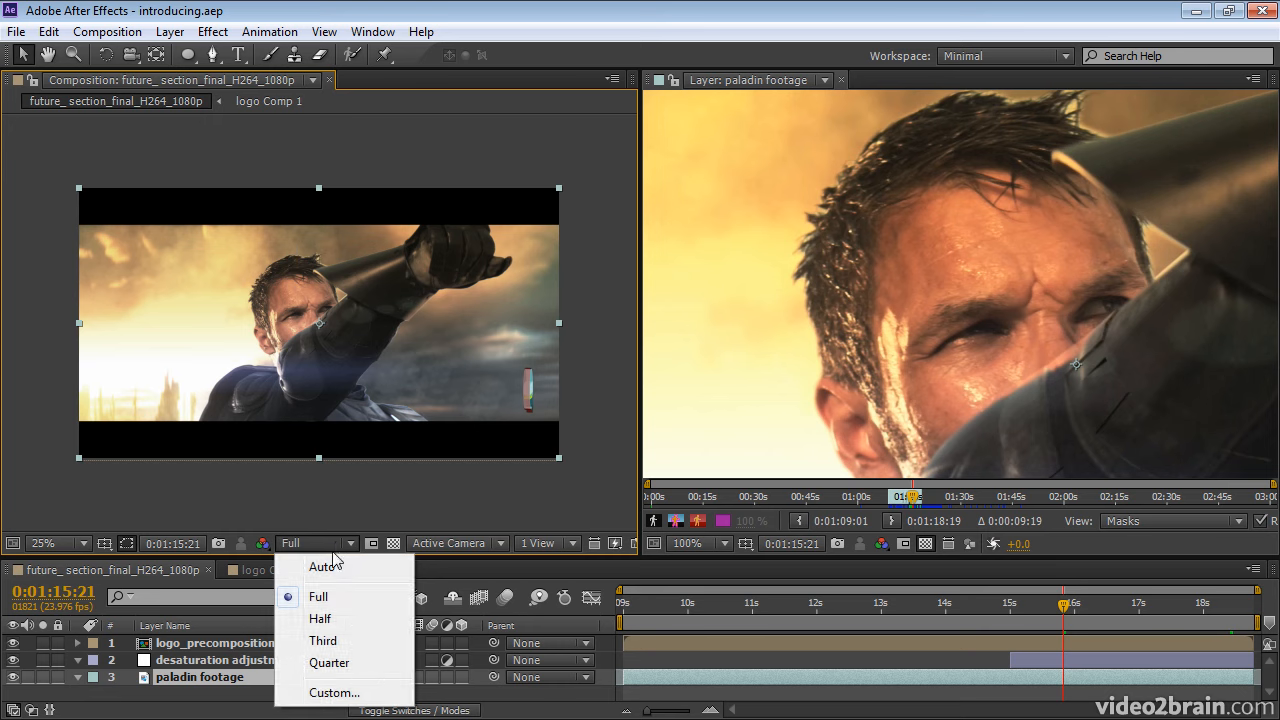
click(330, 663)
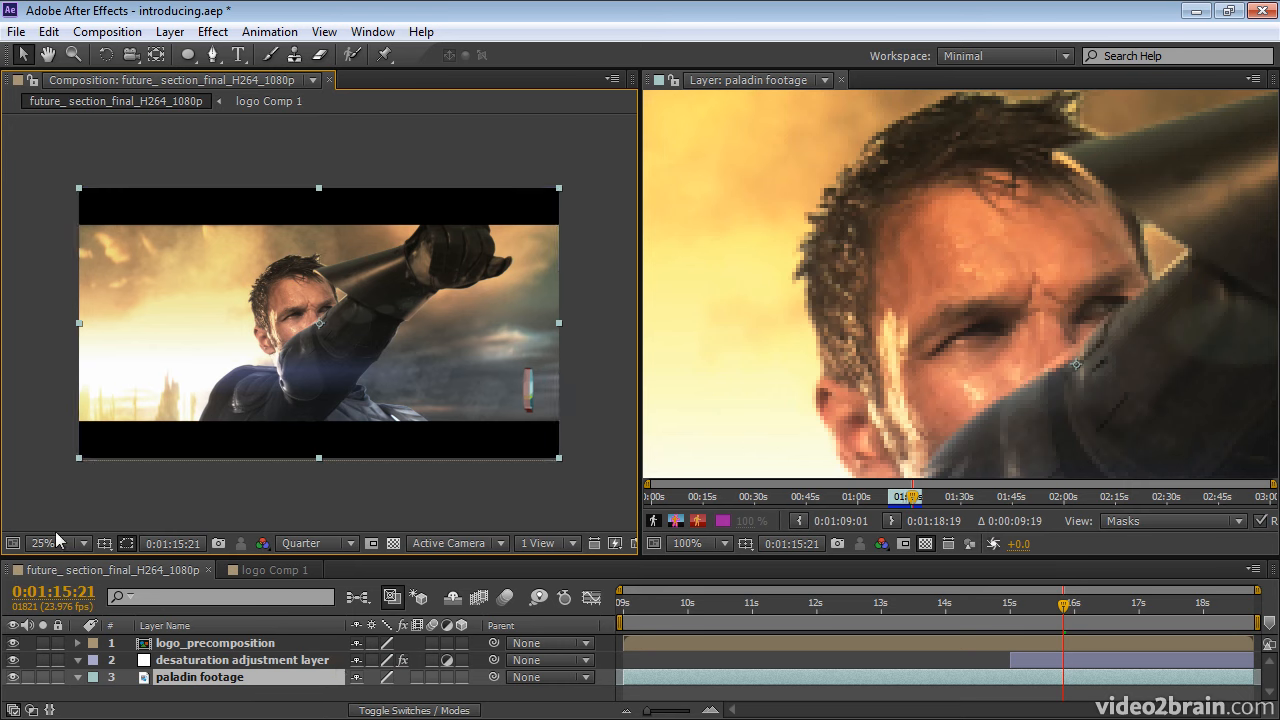
Set the composition's resolution to Auto and try it at 50% and 25% magnification in the Composition viewer.
click(323, 543)
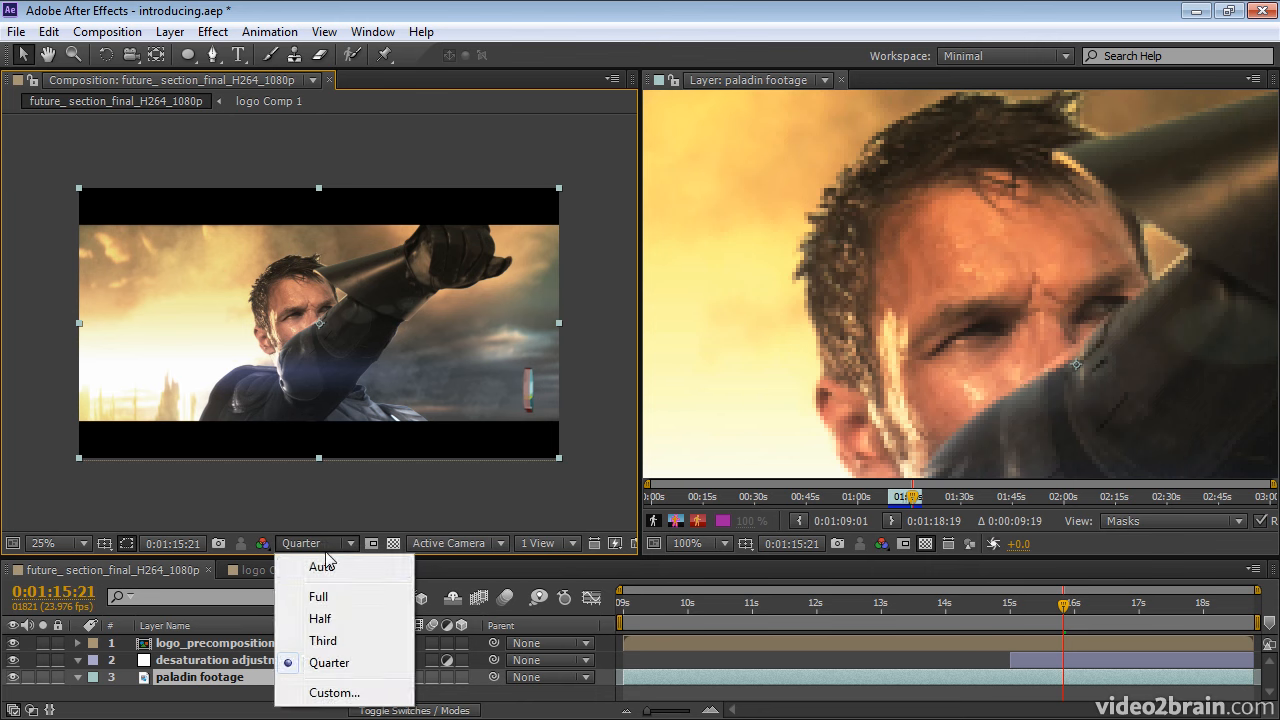
click(323, 566)
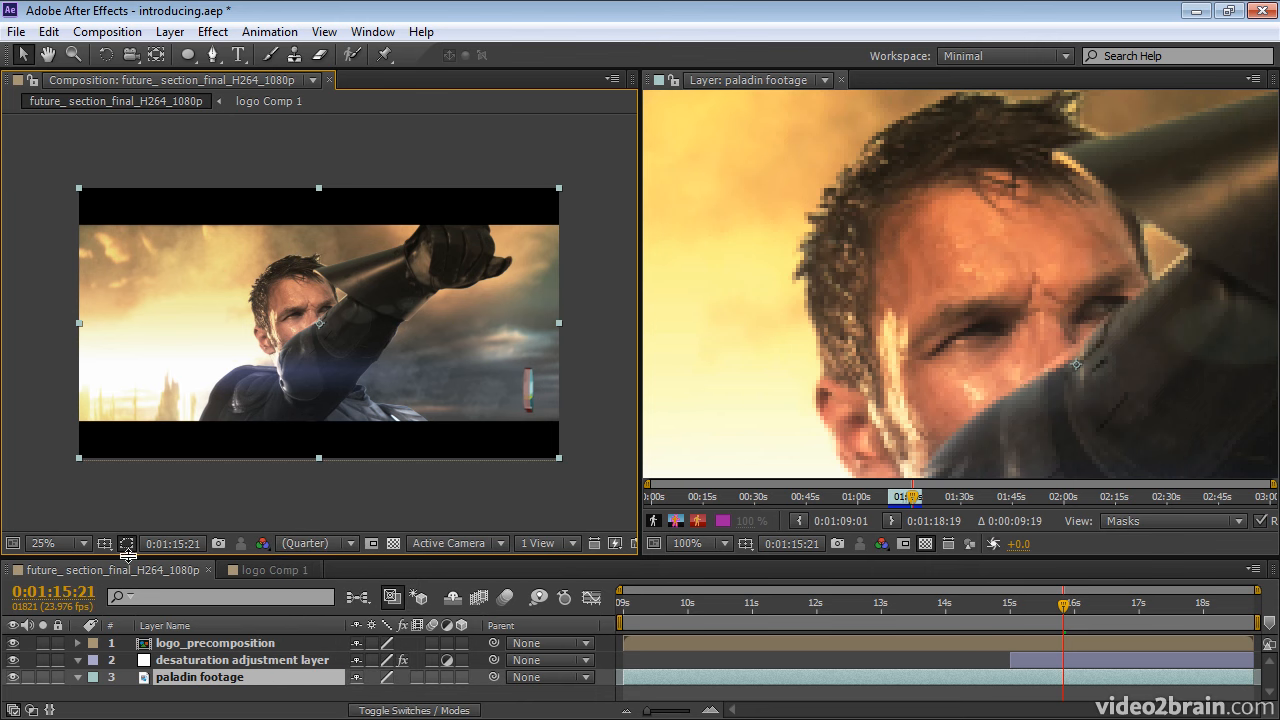
click(77, 545)
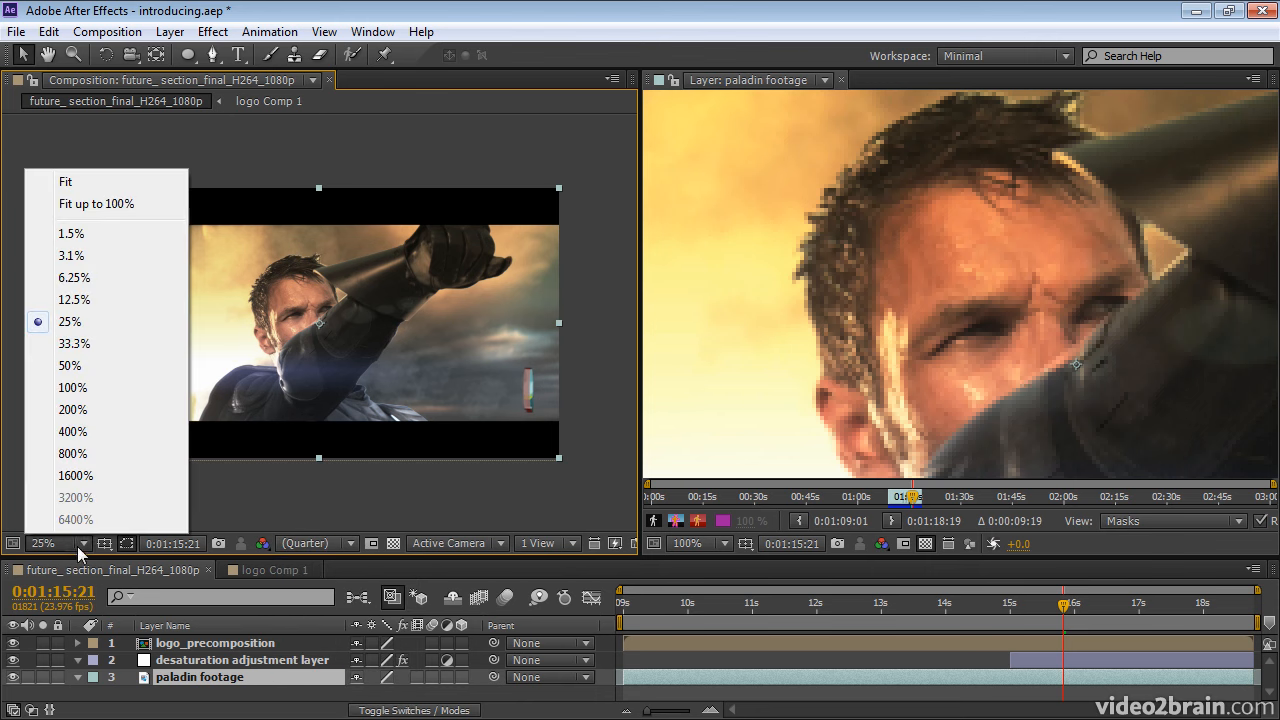
click(80, 366)
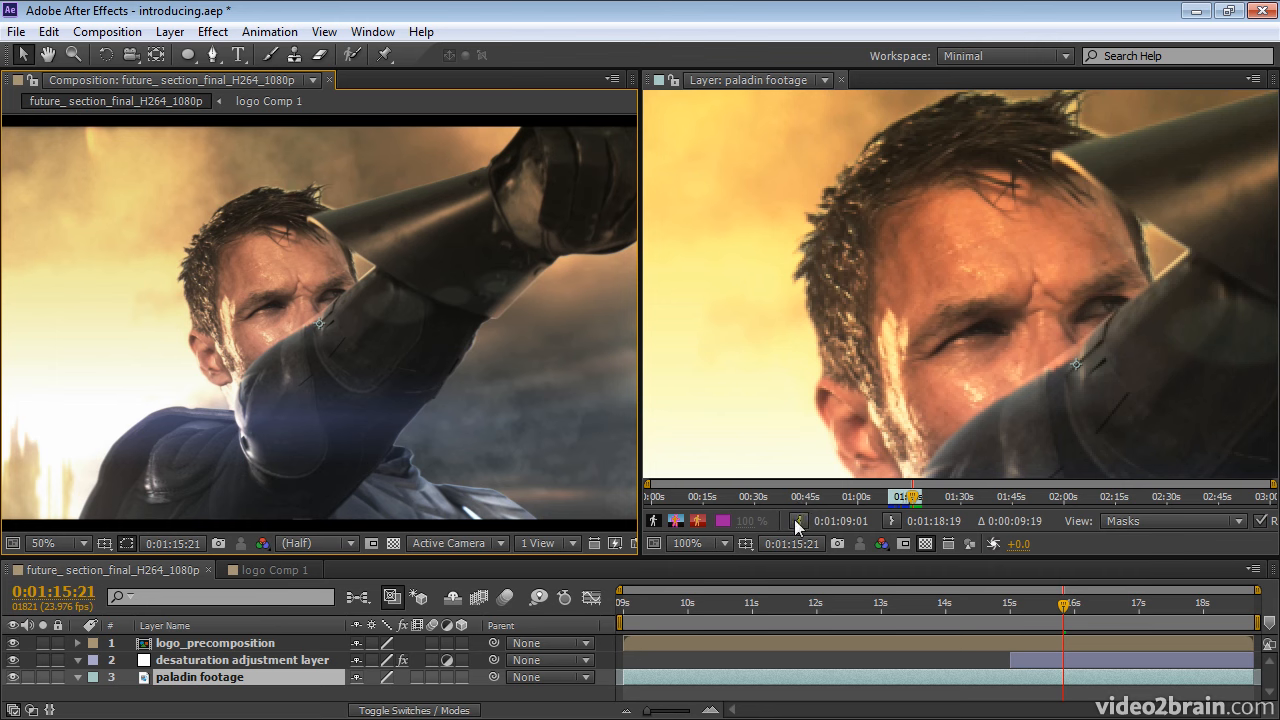
click(77, 543)
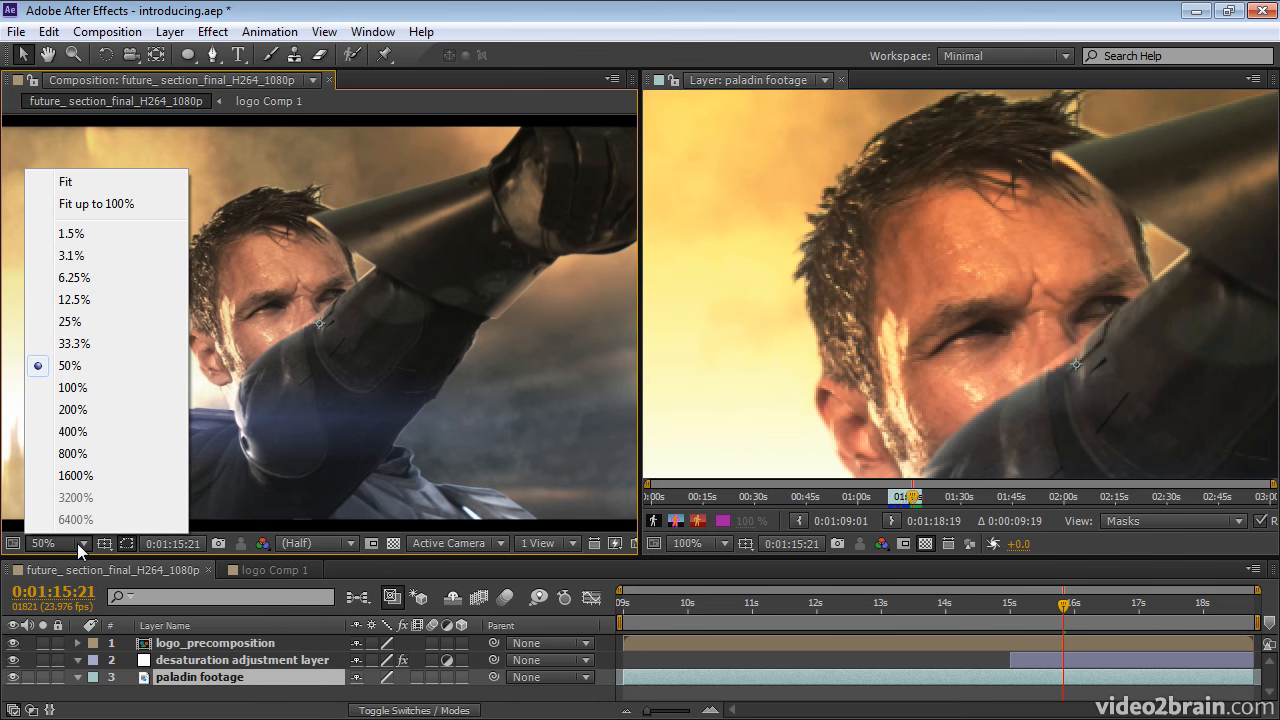
click(88, 322)
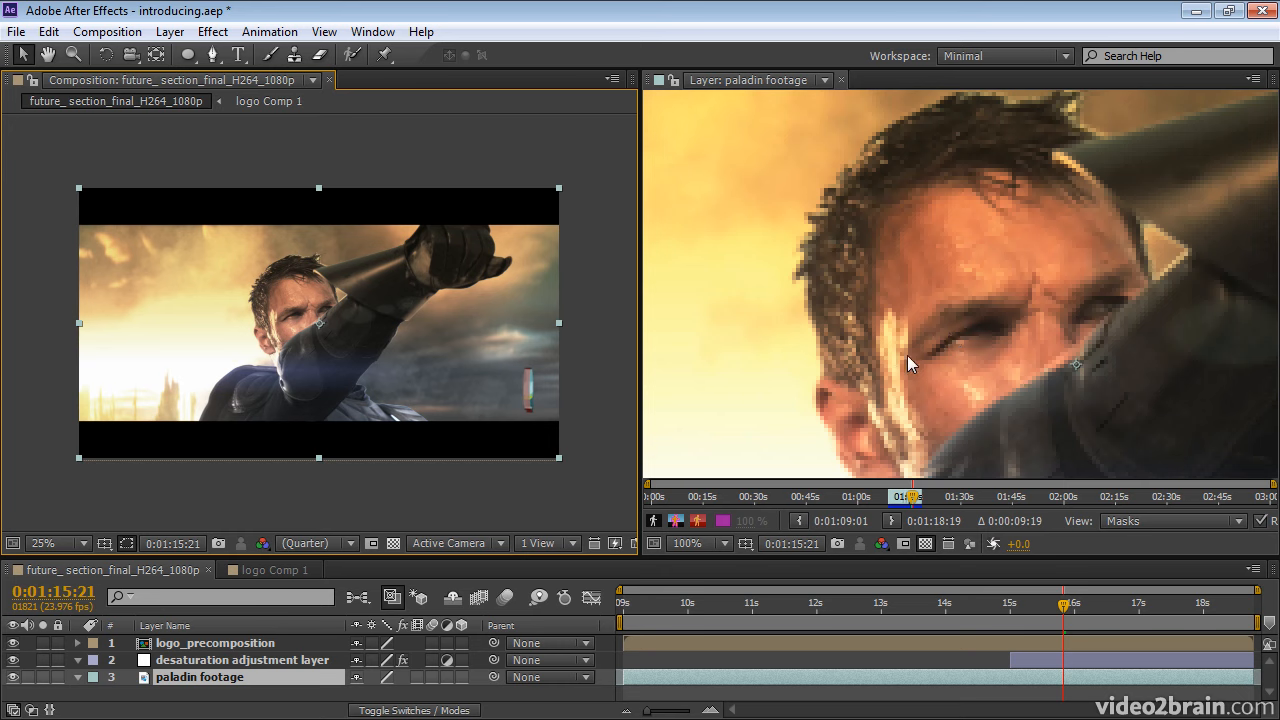
Set the composition's resolution to Full and zoom the Composition viewer out to 6.25% and back in to 50%.
click(313, 540)
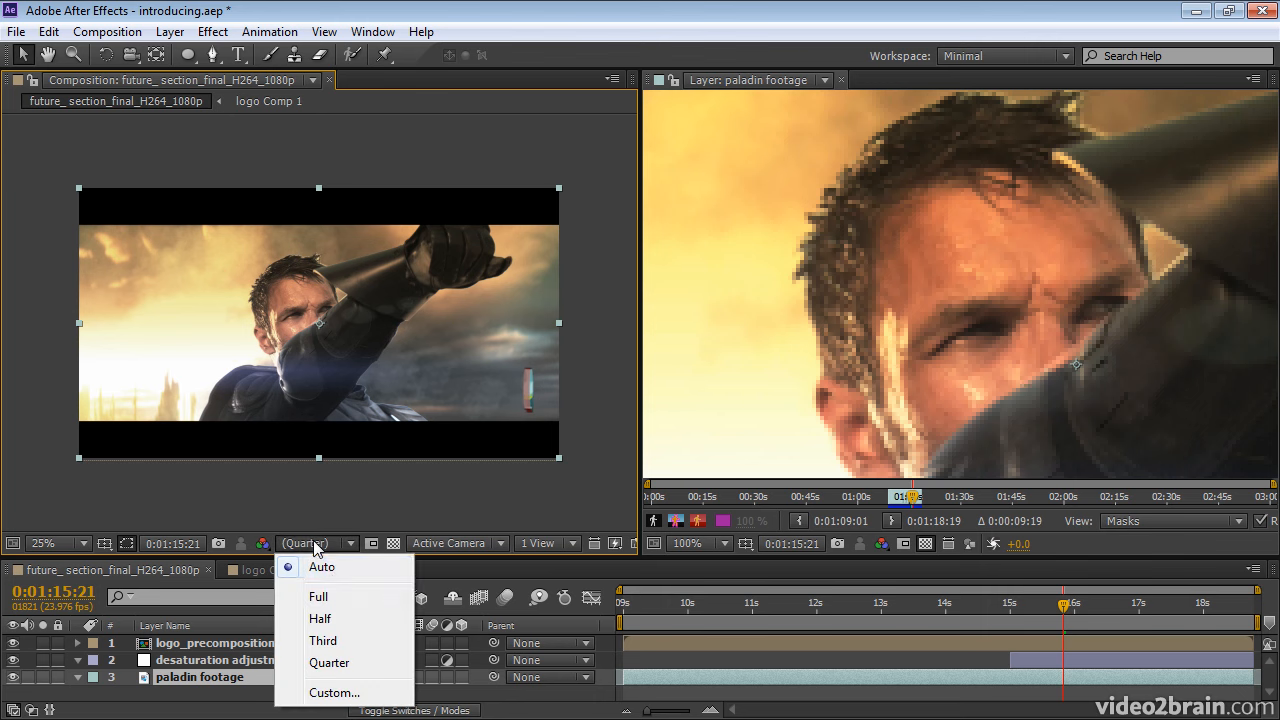
click(320, 597)
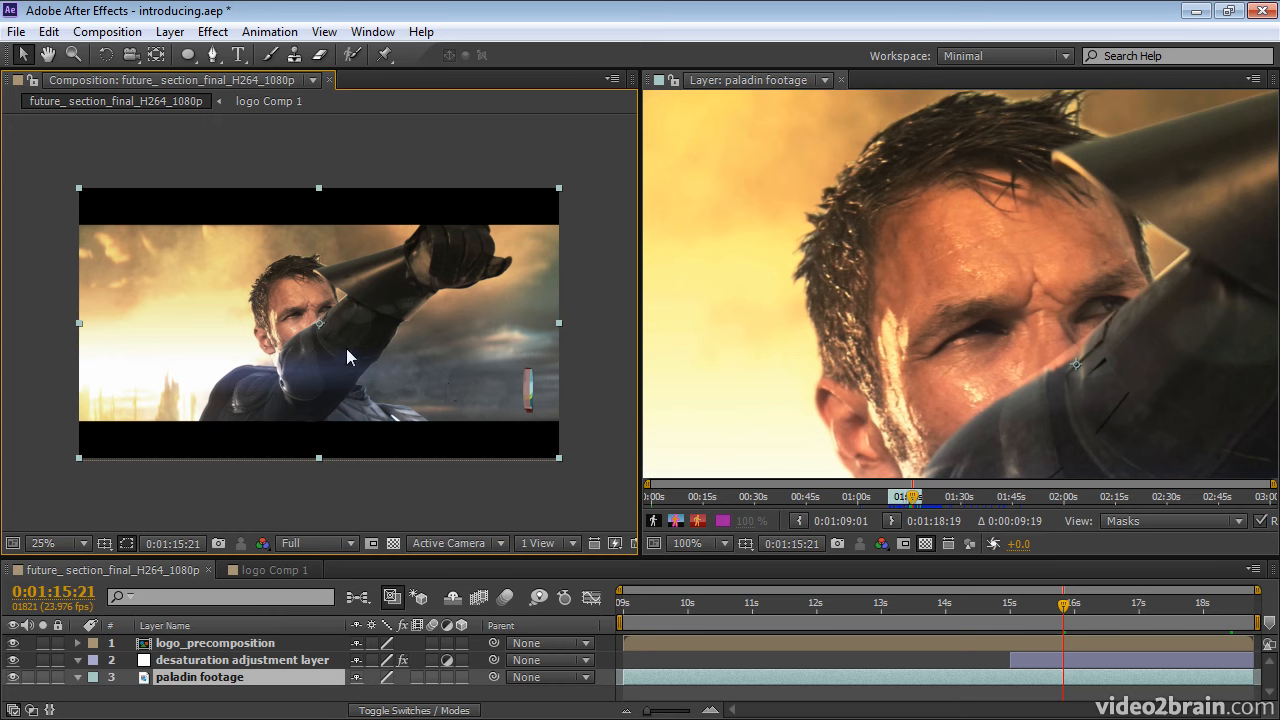
scroll(346, 348, down, 1)
scroll(346, 348, up, 2)
scroll(346, 348, down, 1)
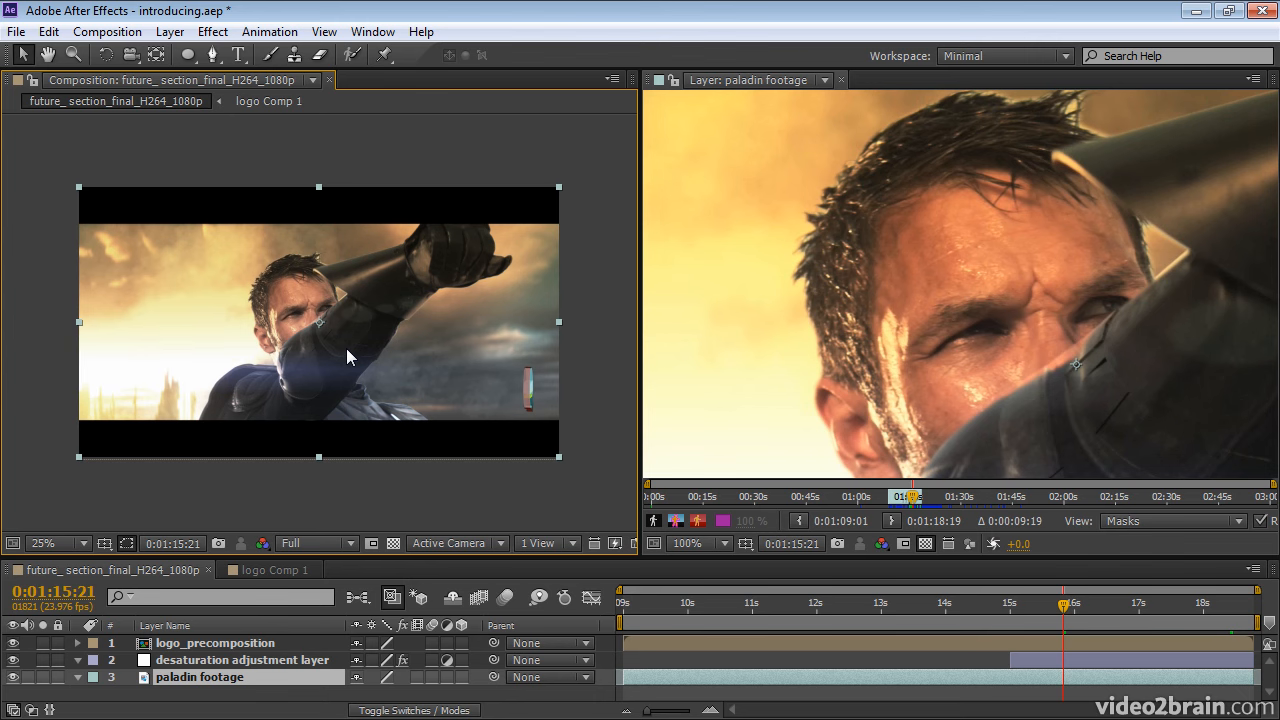
scroll(346, 348, up, 2)
scroll(346, 348, down, 1)
scroll(346, 348, down, 3)
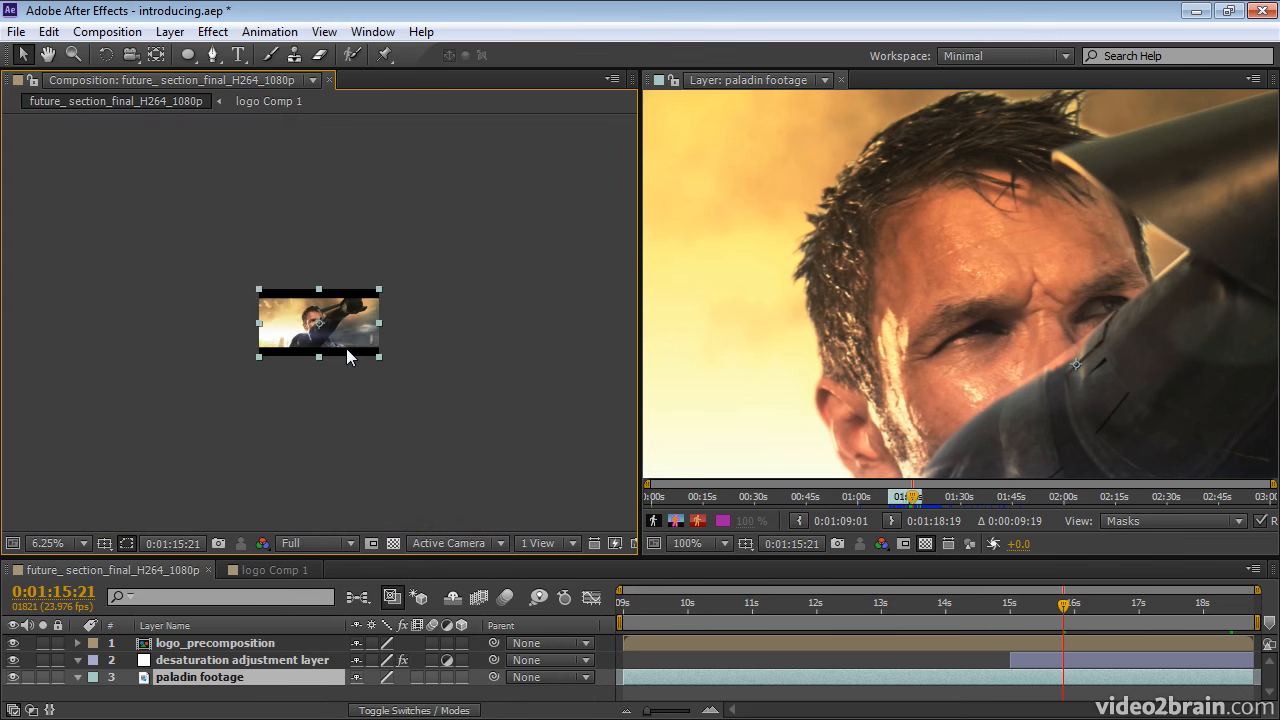
scroll(346, 357, up, 3)
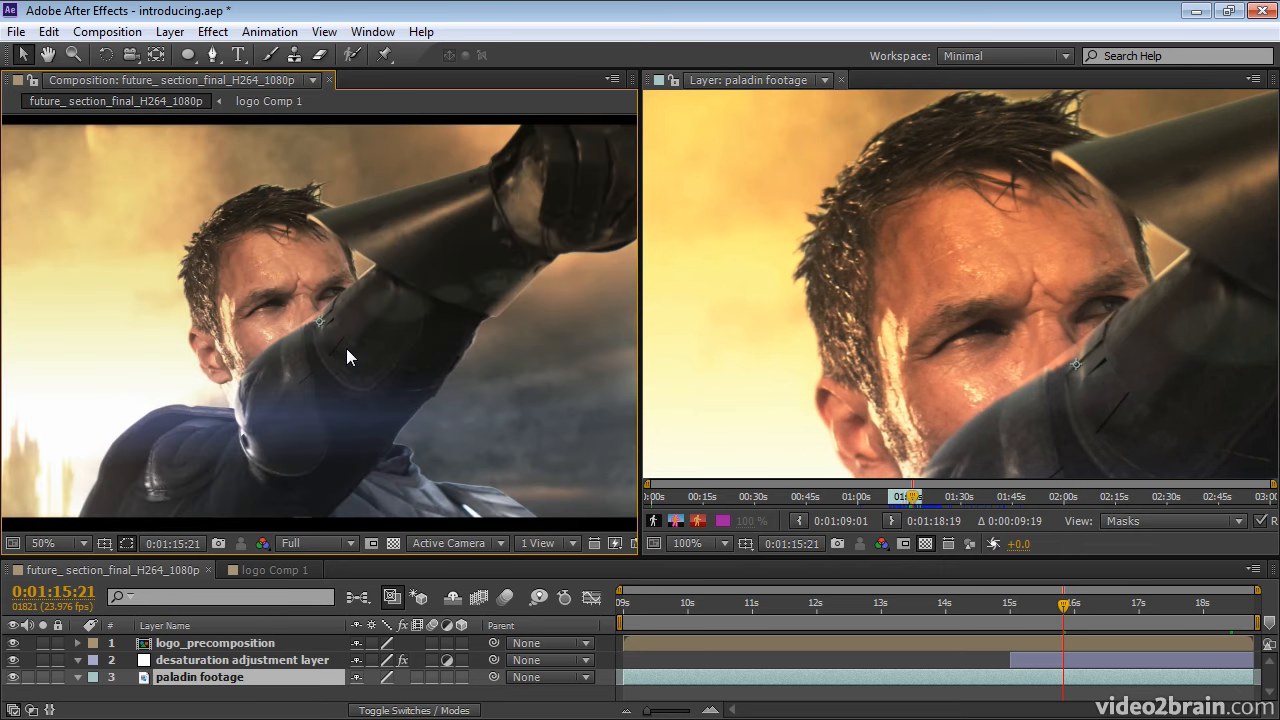
Zoom the Layer viewer out to 25% and back in to 100% on the man's face.
click(690, 321)
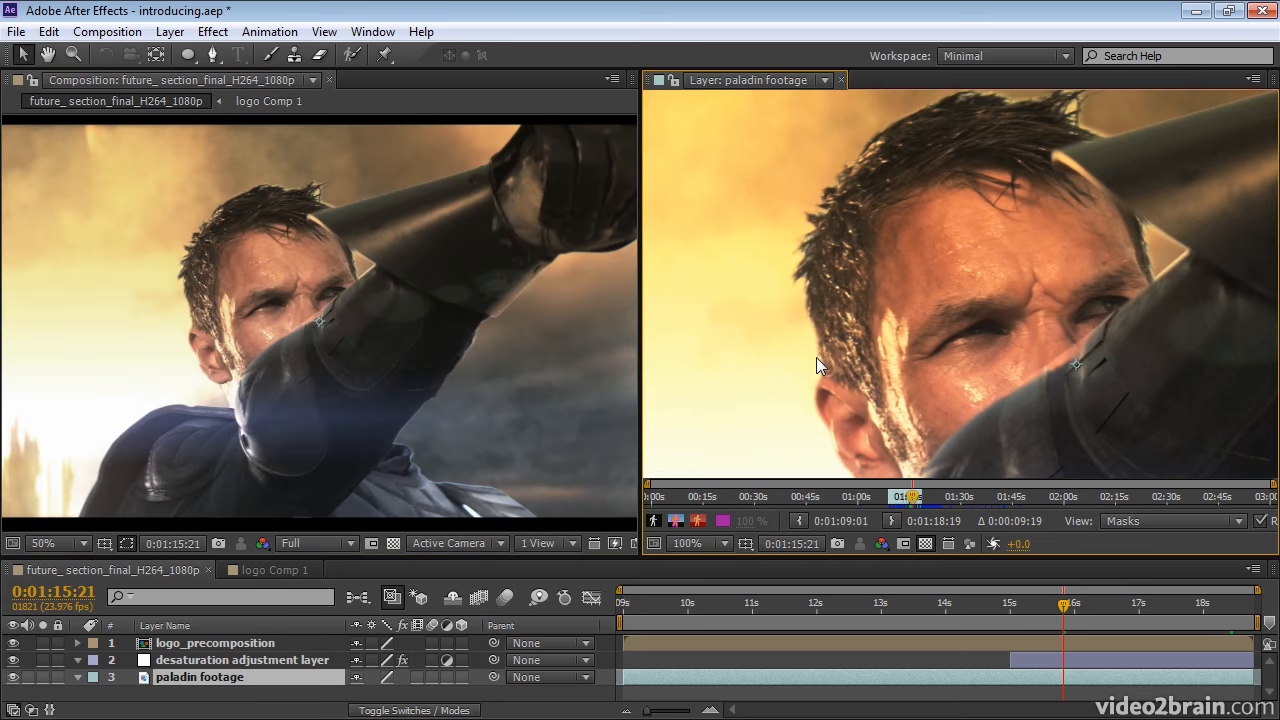
scroll(892, 349, down, 6)
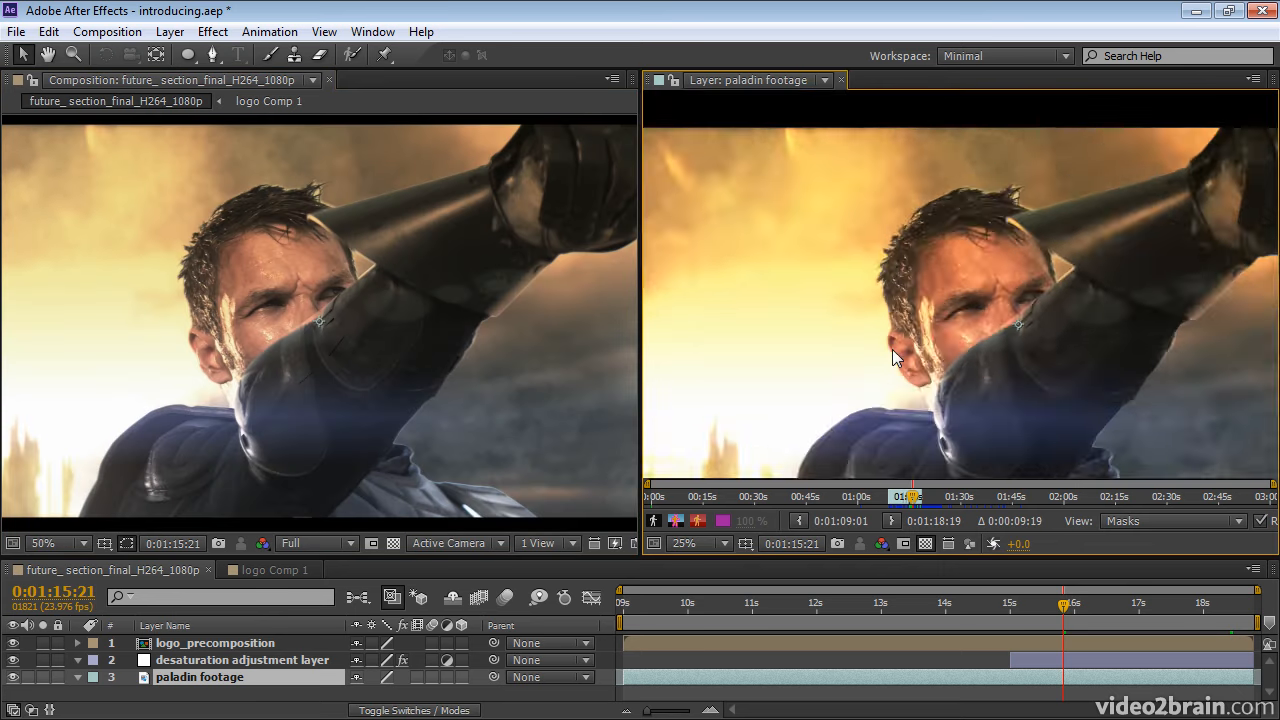
scroll(893, 351, up, 6)
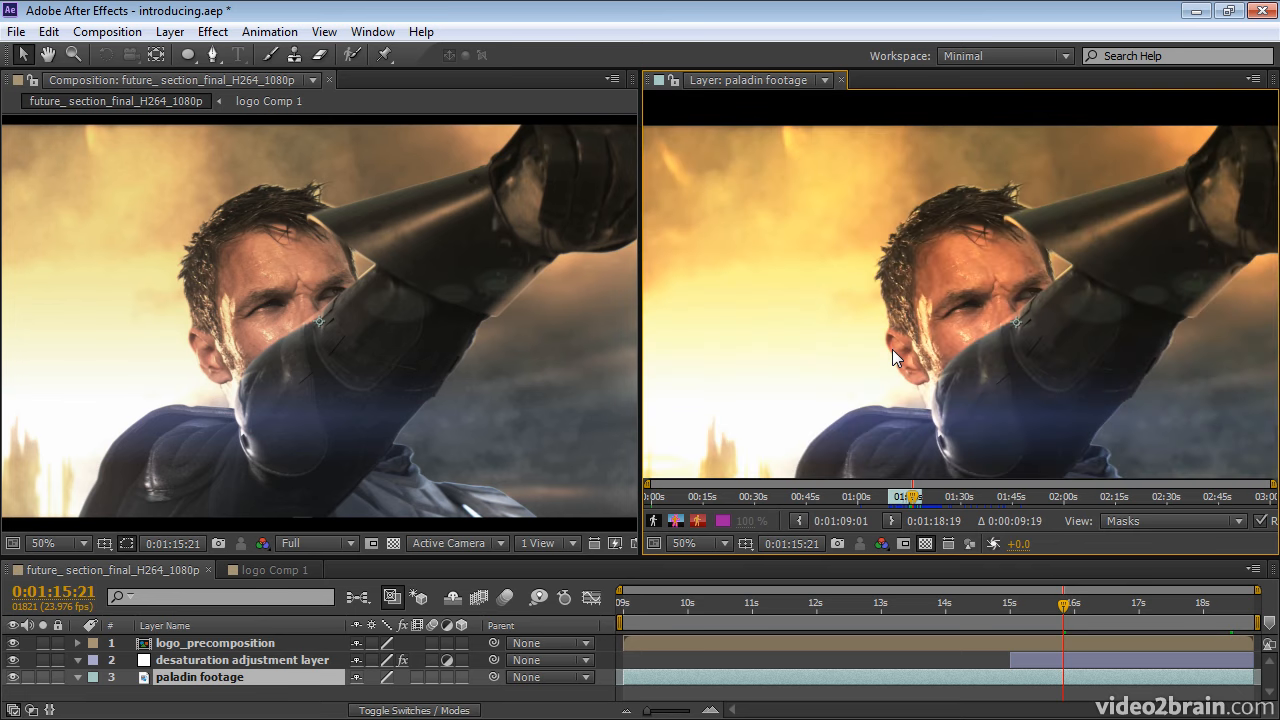
scroll(892, 349, up, 1)
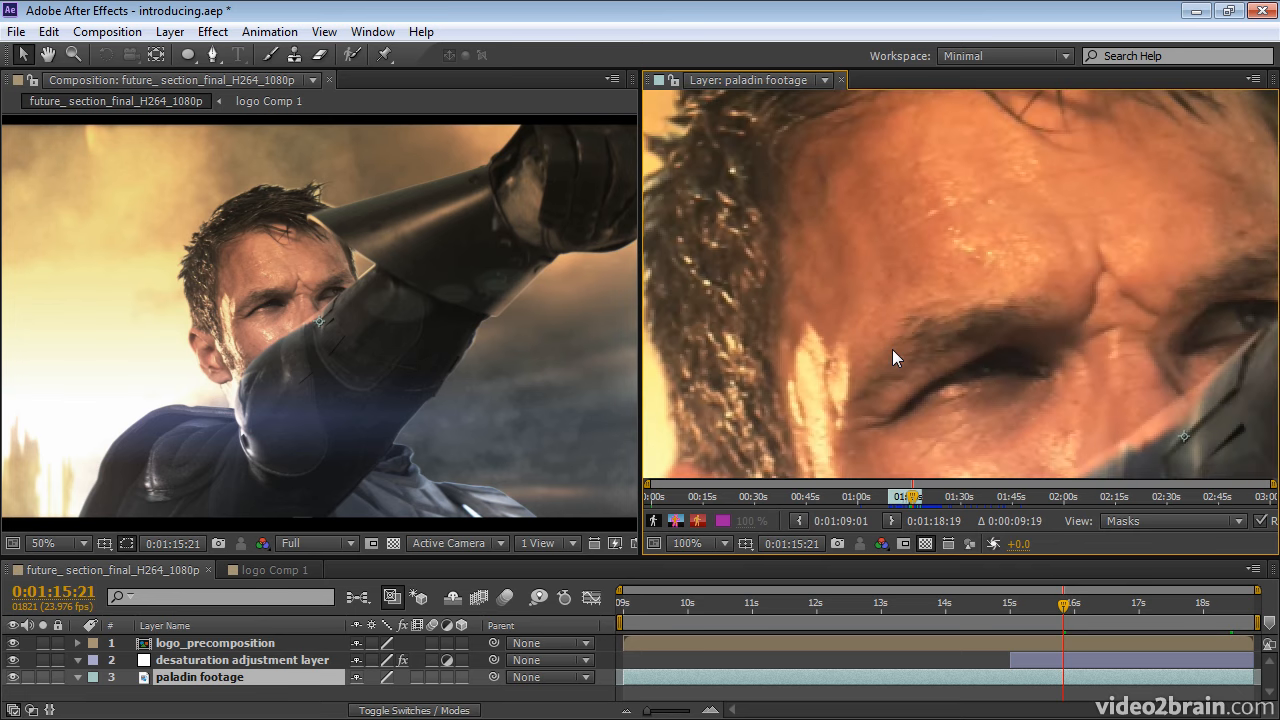
Zoom the Layer viewer out to 25% and overlay the Title/Action Safe guides followed by the Proportional Grid.
scroll(892, 349, down, 5)
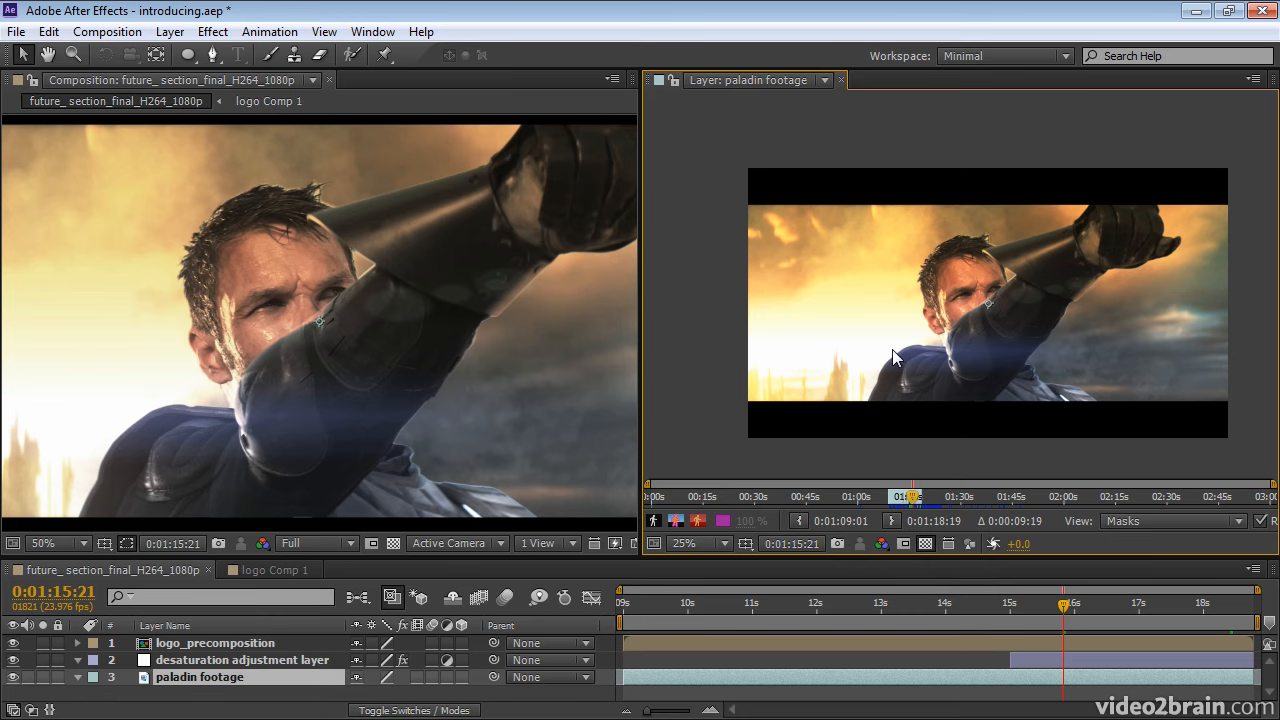
click(746, 543)
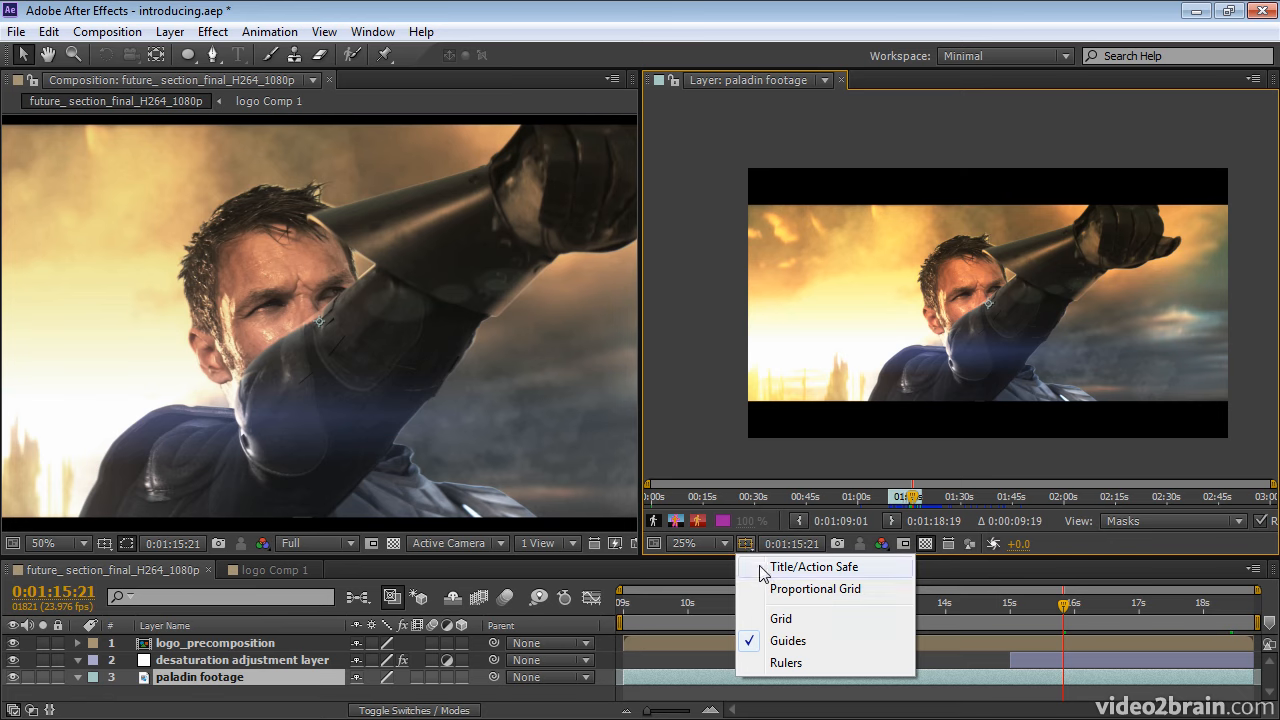
click(759, 565)
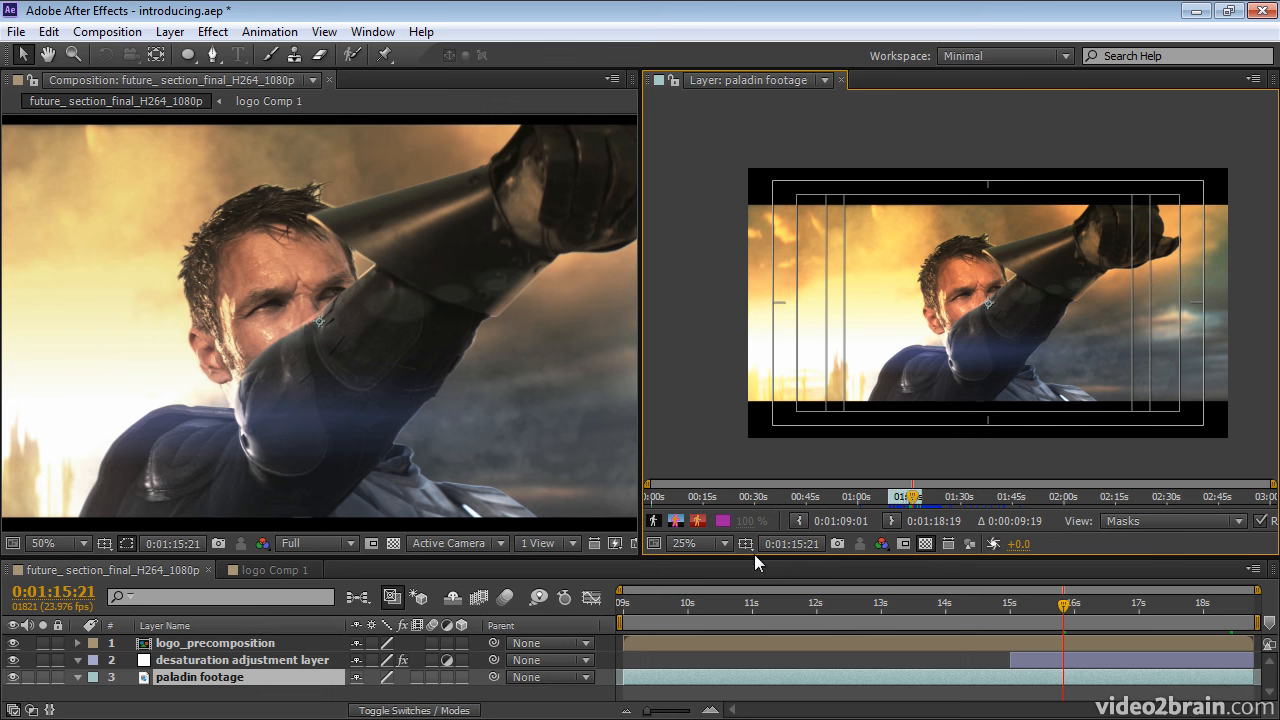
click(746, 546)
click(761, 585)
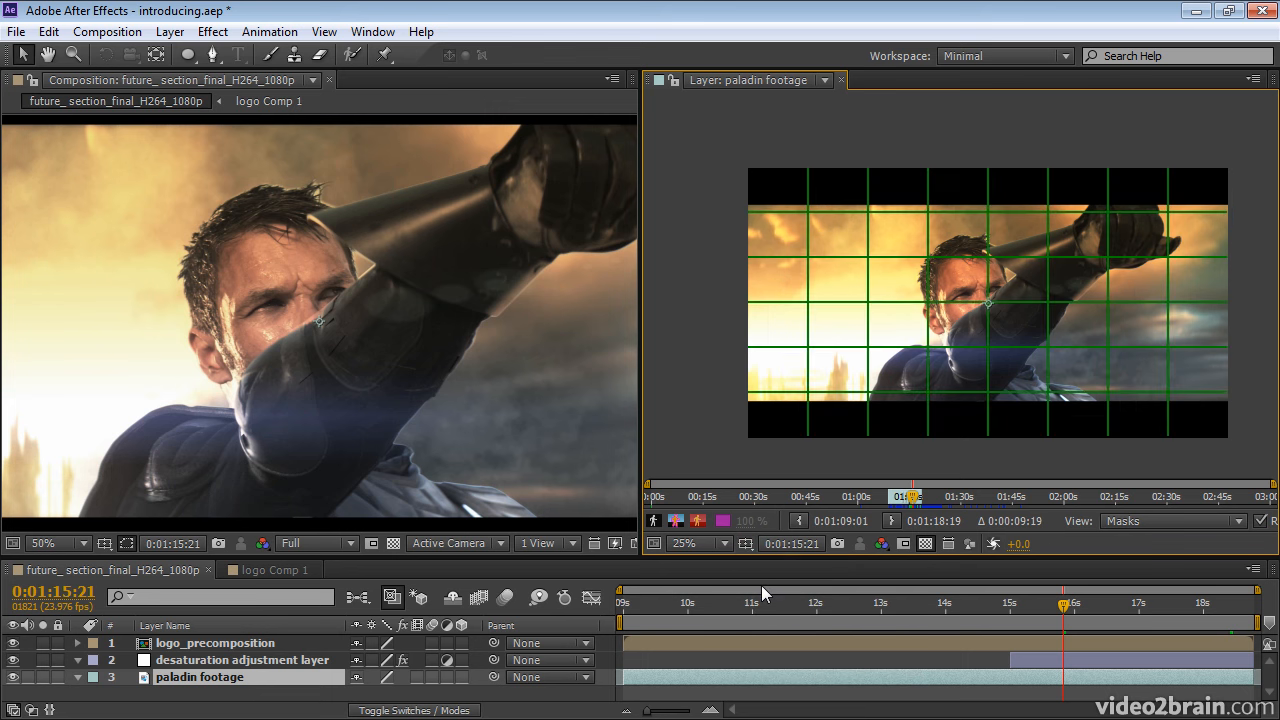
Show and hide the rulers in the Layer viewer, and turn off its Proportional Grid.
click(746, 545)
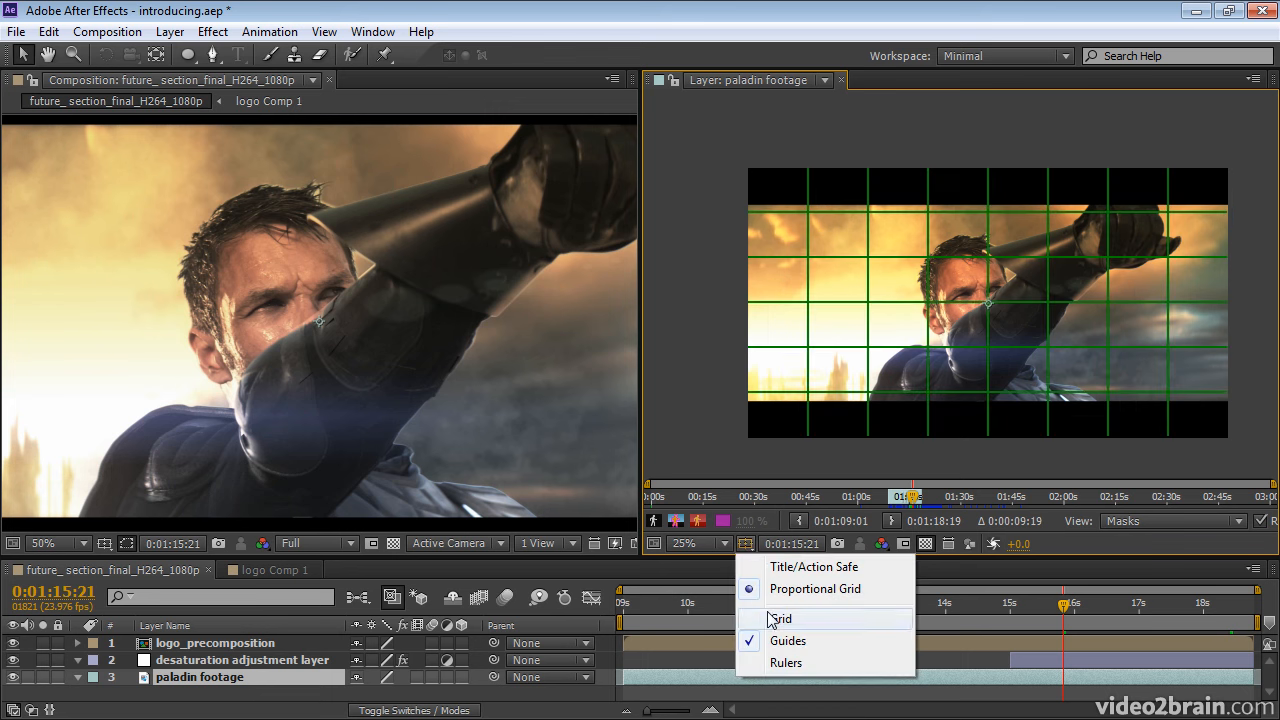
click(772, 662)
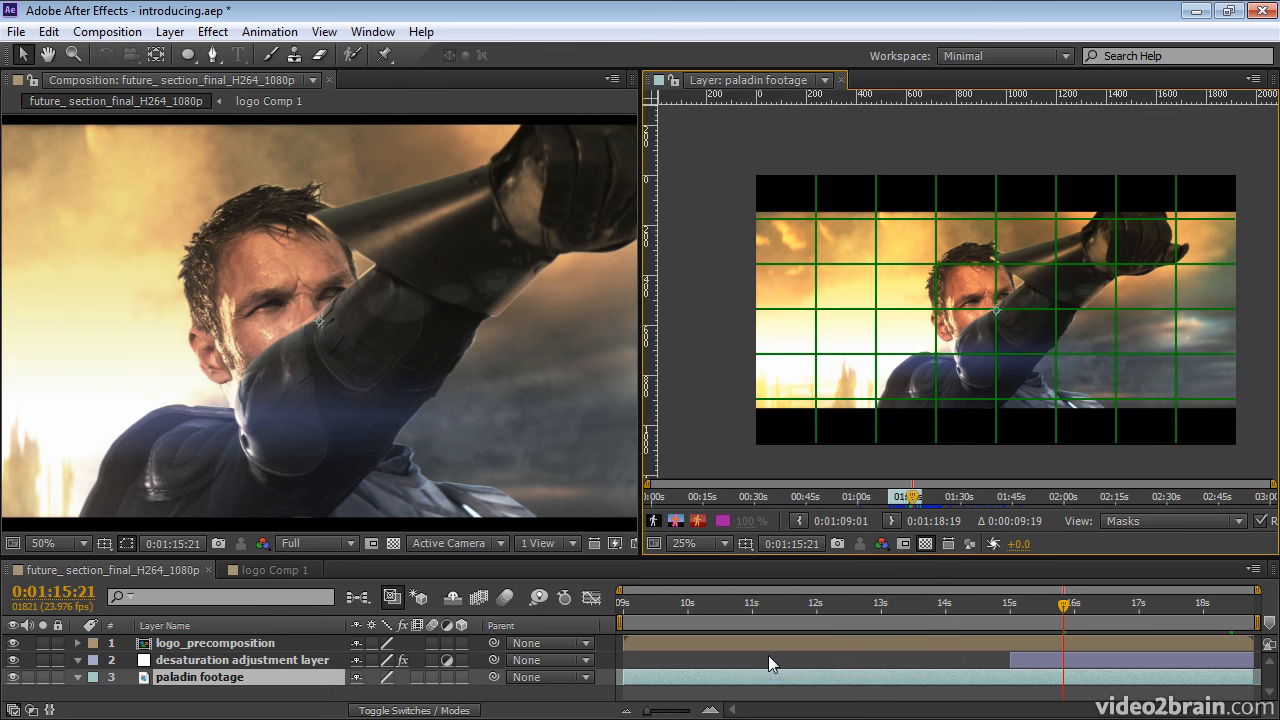
click(746, 546)
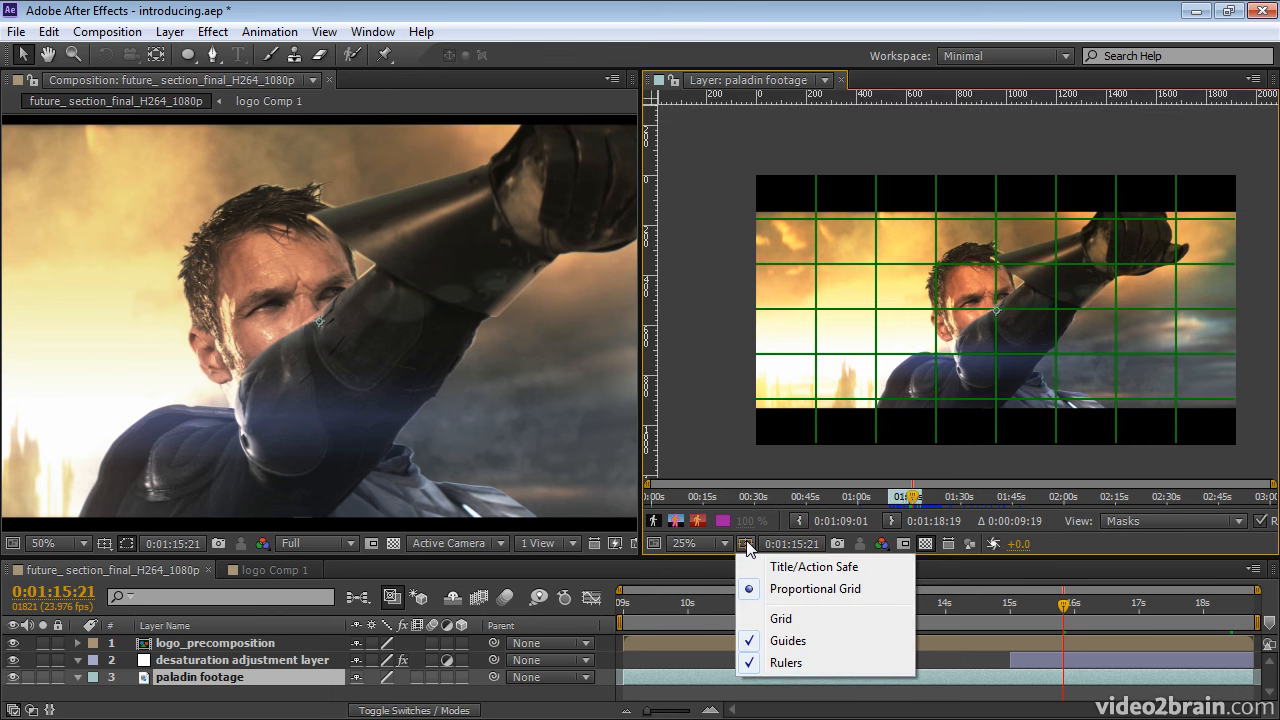
click(766, 660)
click(745, 545)
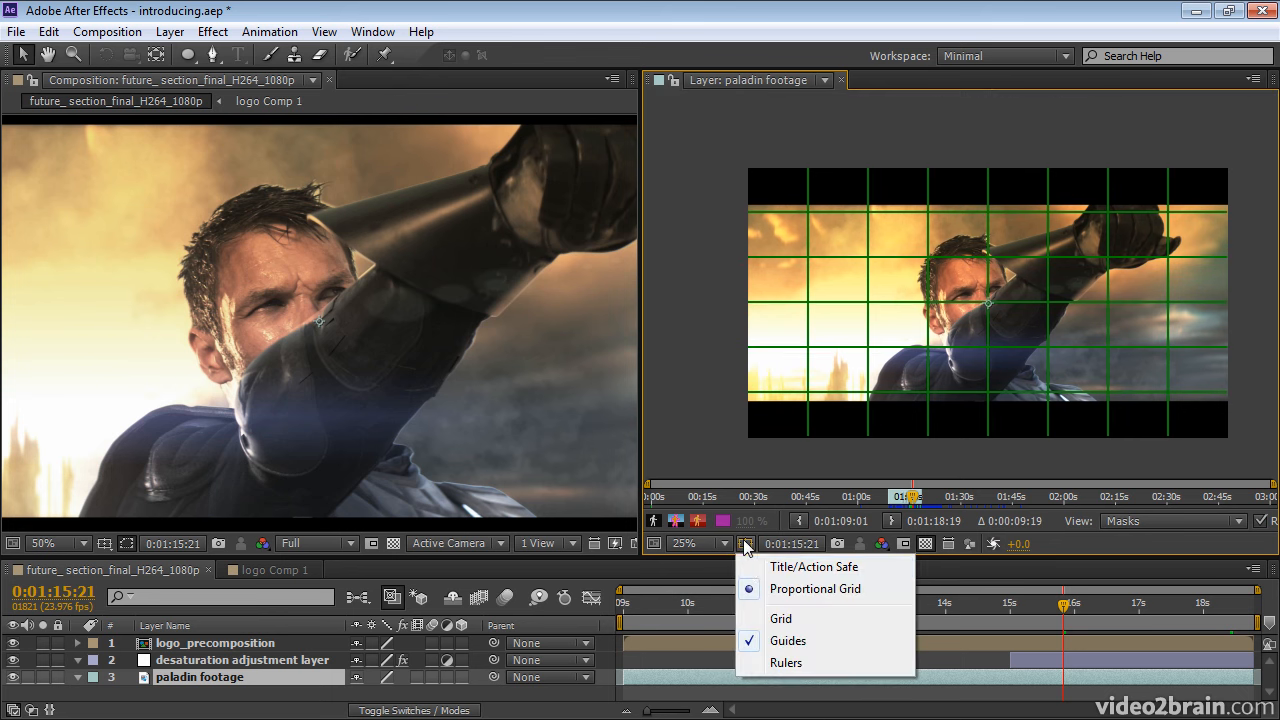
click(759, 589)
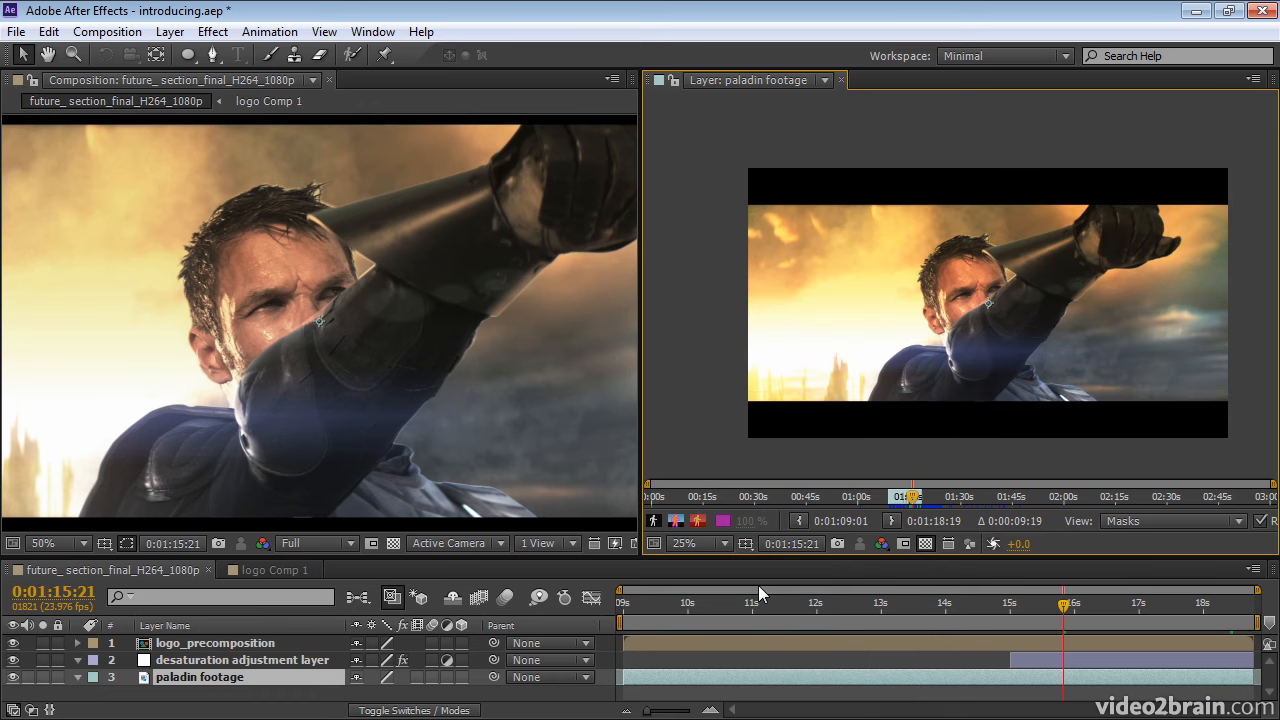
Take a snapshot of the paladin footage frame in the Layer viewer and show it.
click(792, 542)
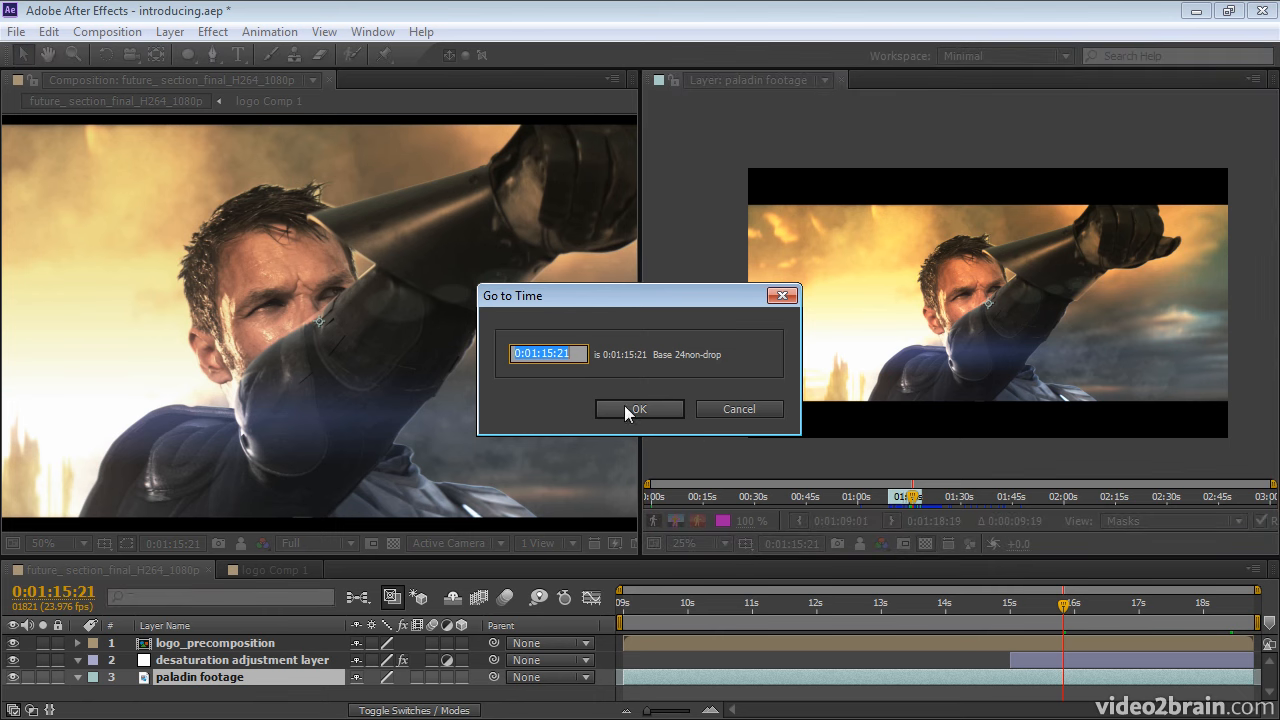
click(748, 406)
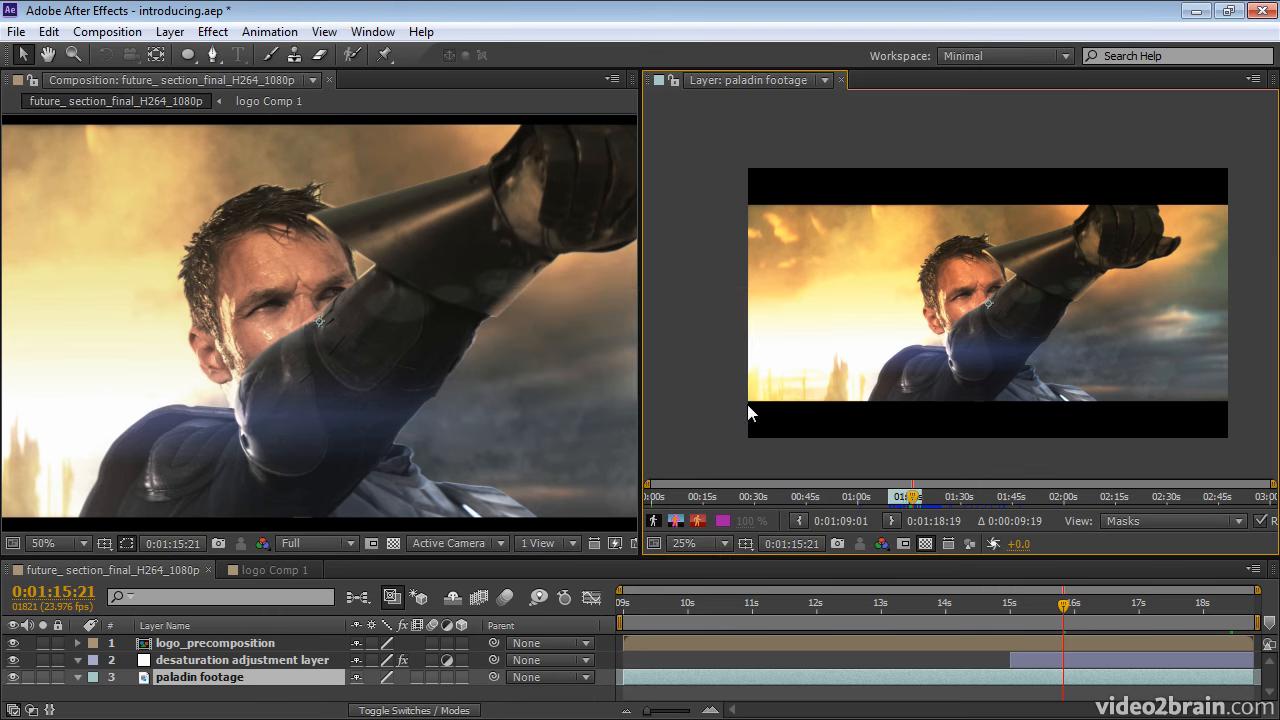
click(837, 545)
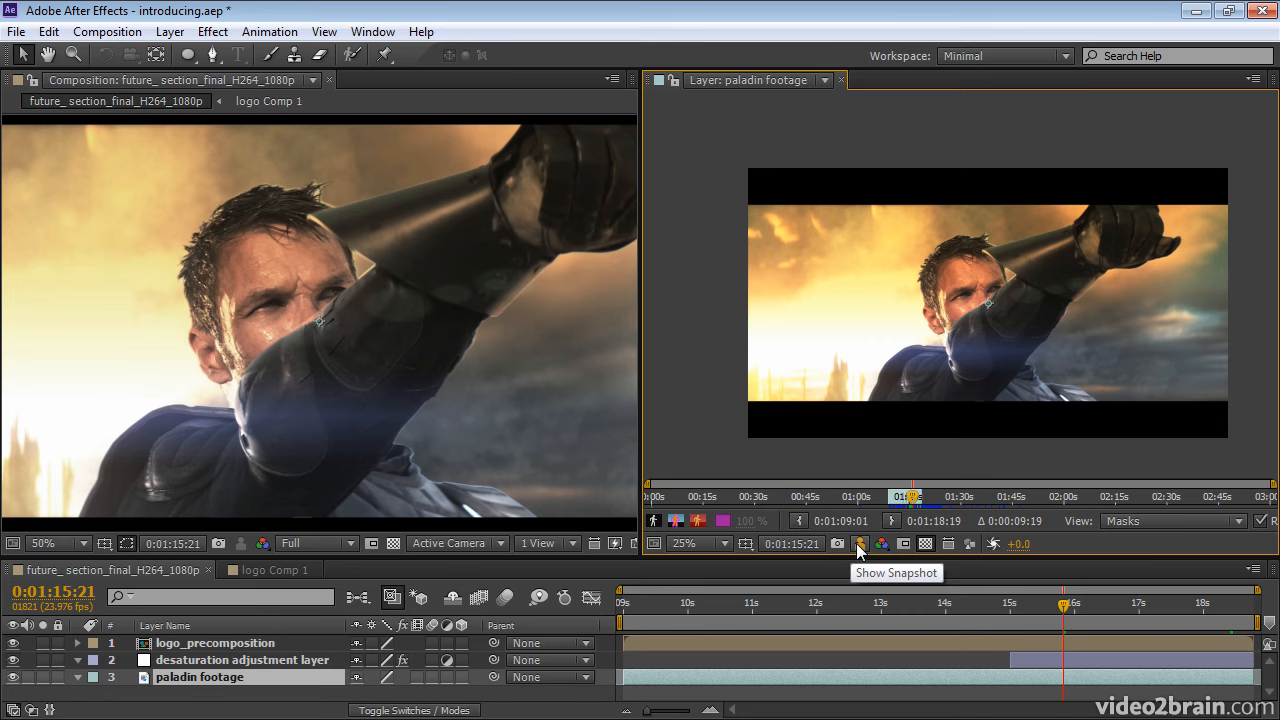
click(858, 544)
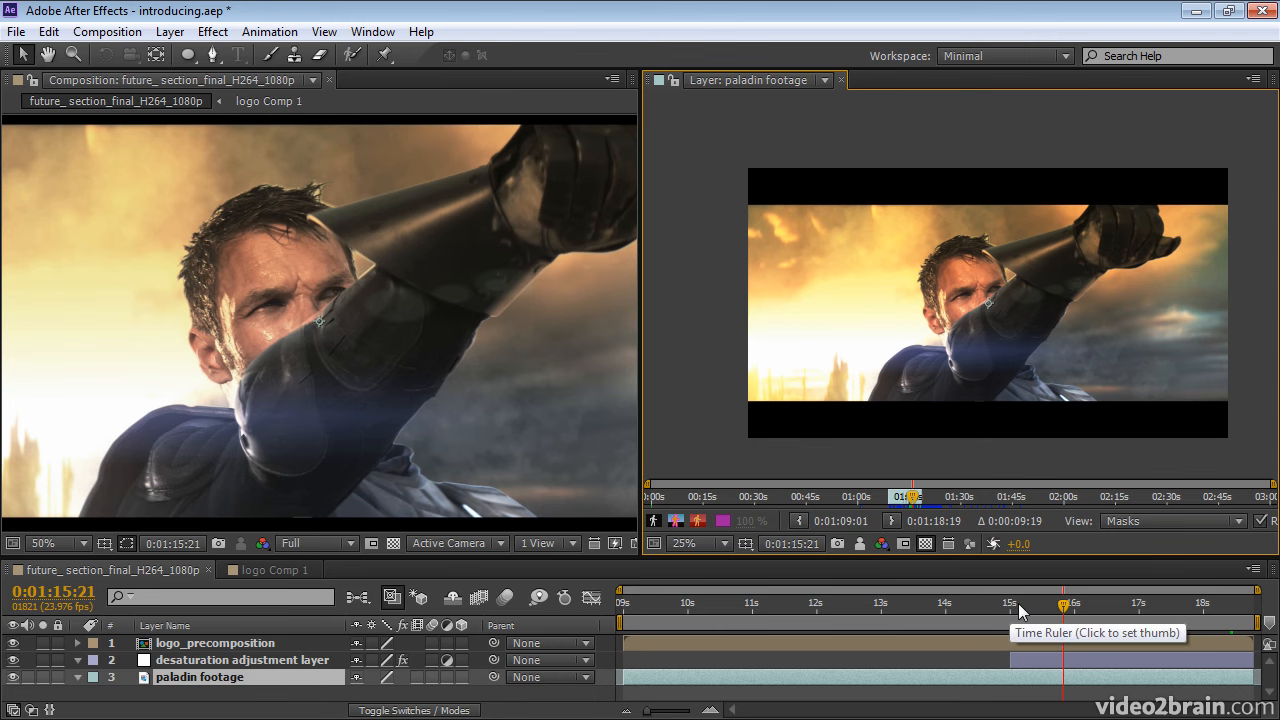
Move the current time to 0:01:15:04 and show the stored snapshot in the Layer viewer and the Composition viewer for comparison.
click(1018, 603)
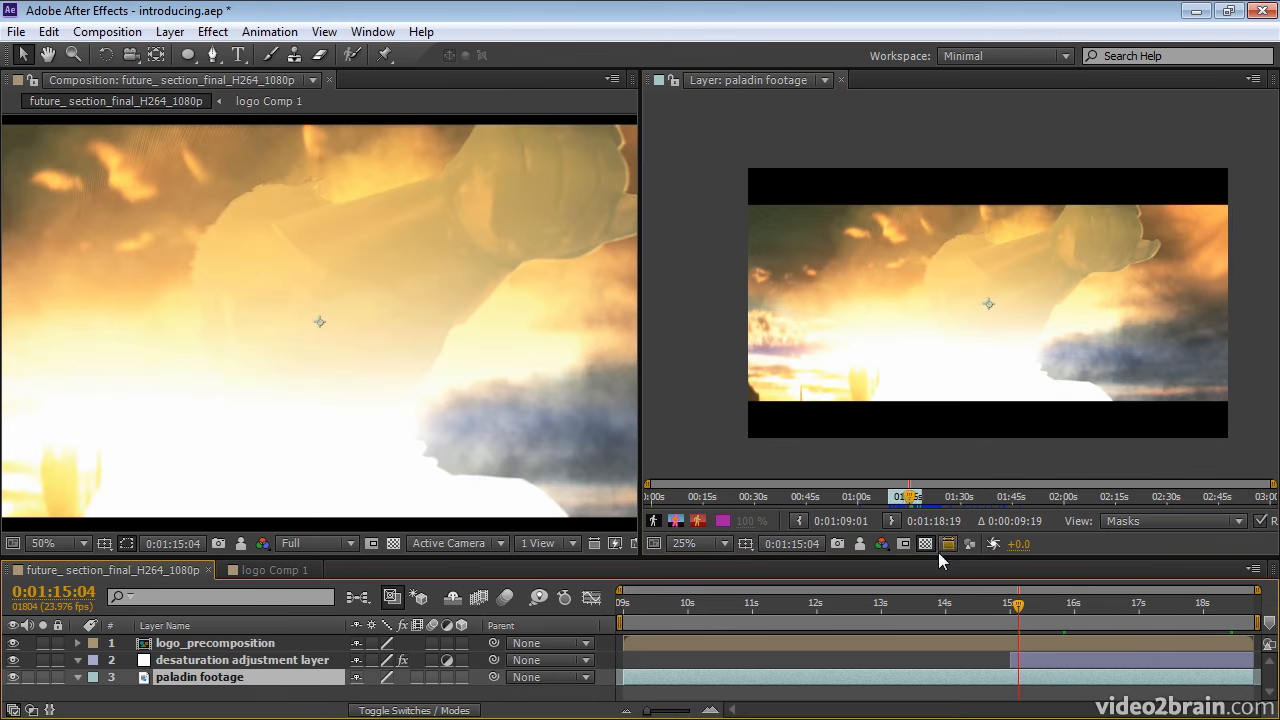
click(859, 549)
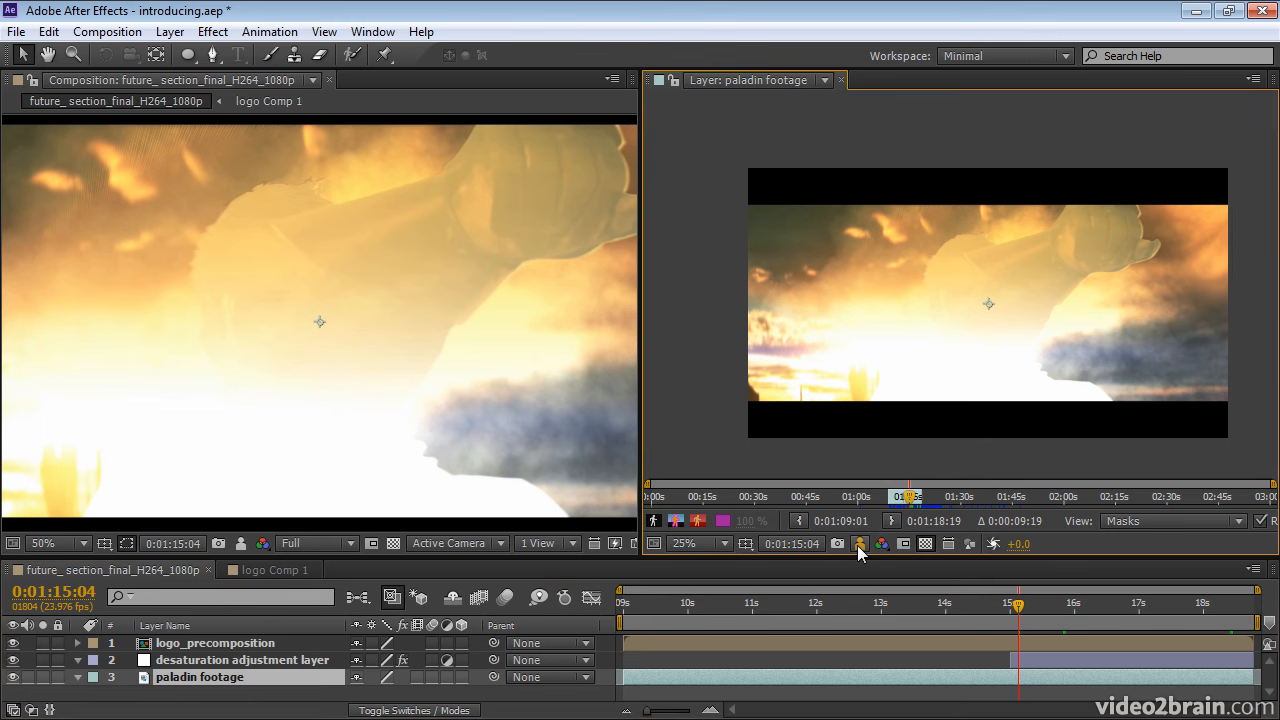
click(859, 546)
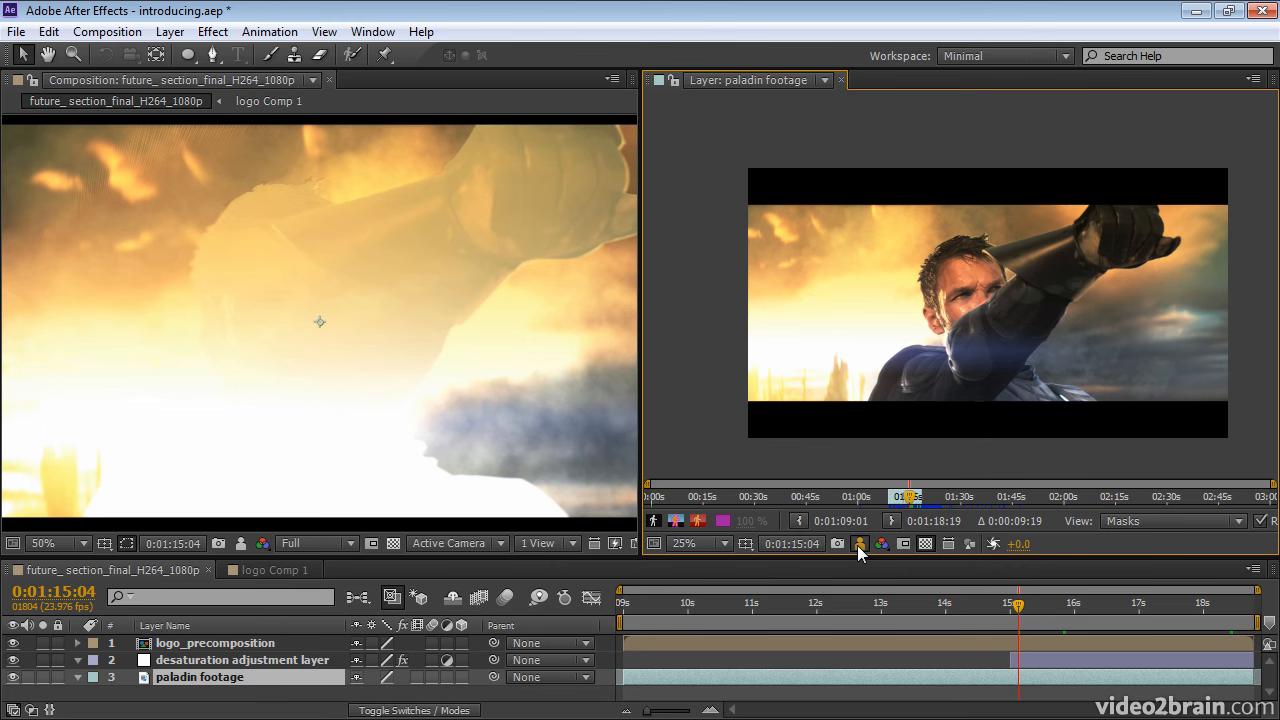
click(243, 546)
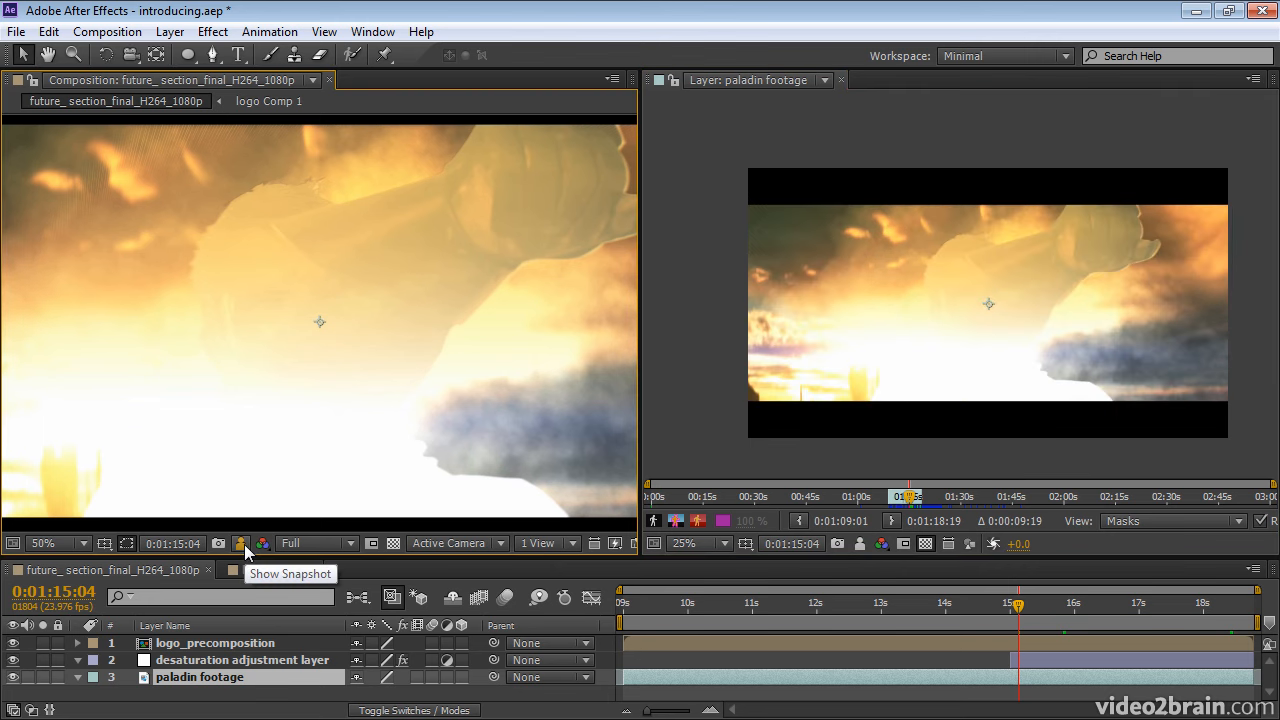
click(243, 546)
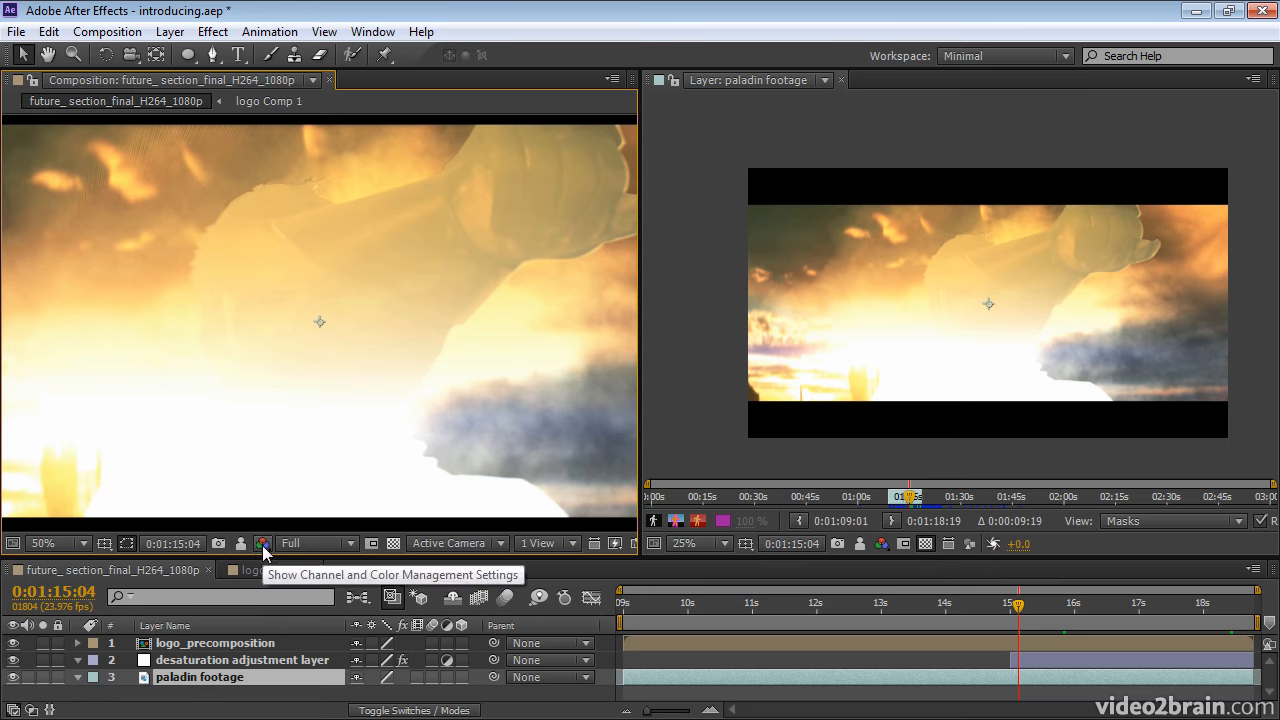
Display the Red, Green, Blue and Alpha channels one after another in the Composition viewer.
click(262, 545)
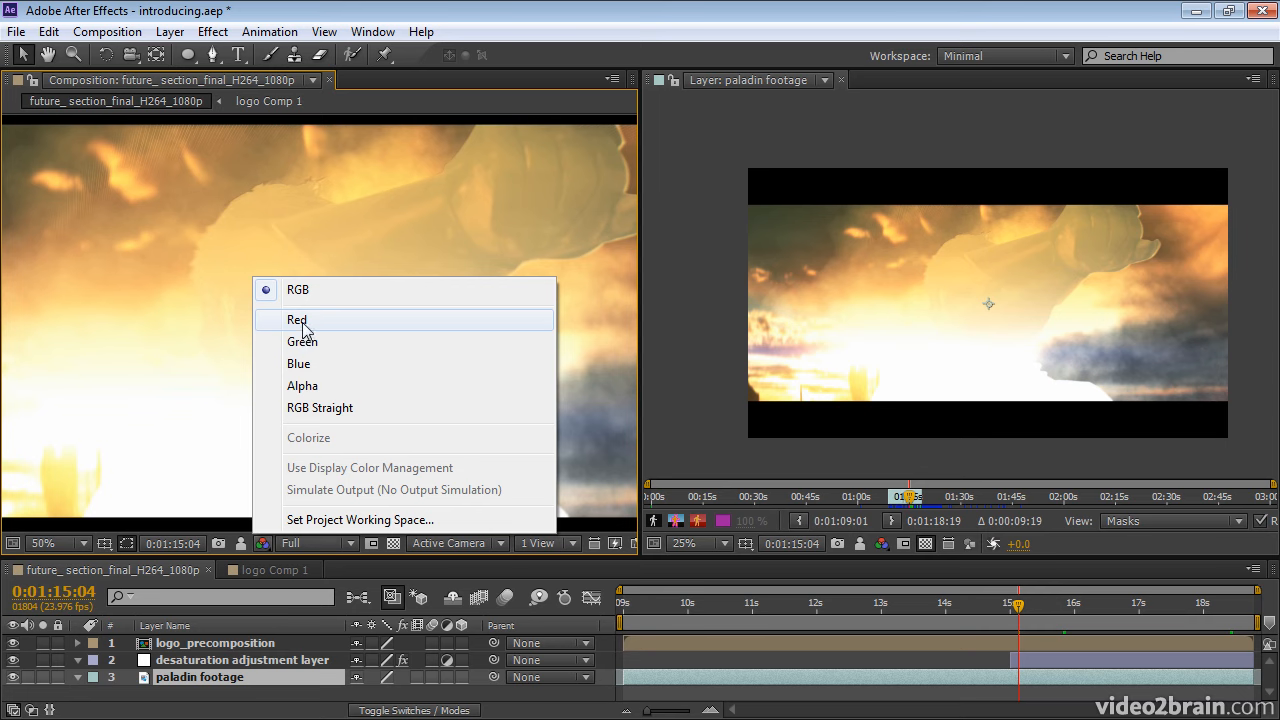
click(298, 320)
click(262, 545)
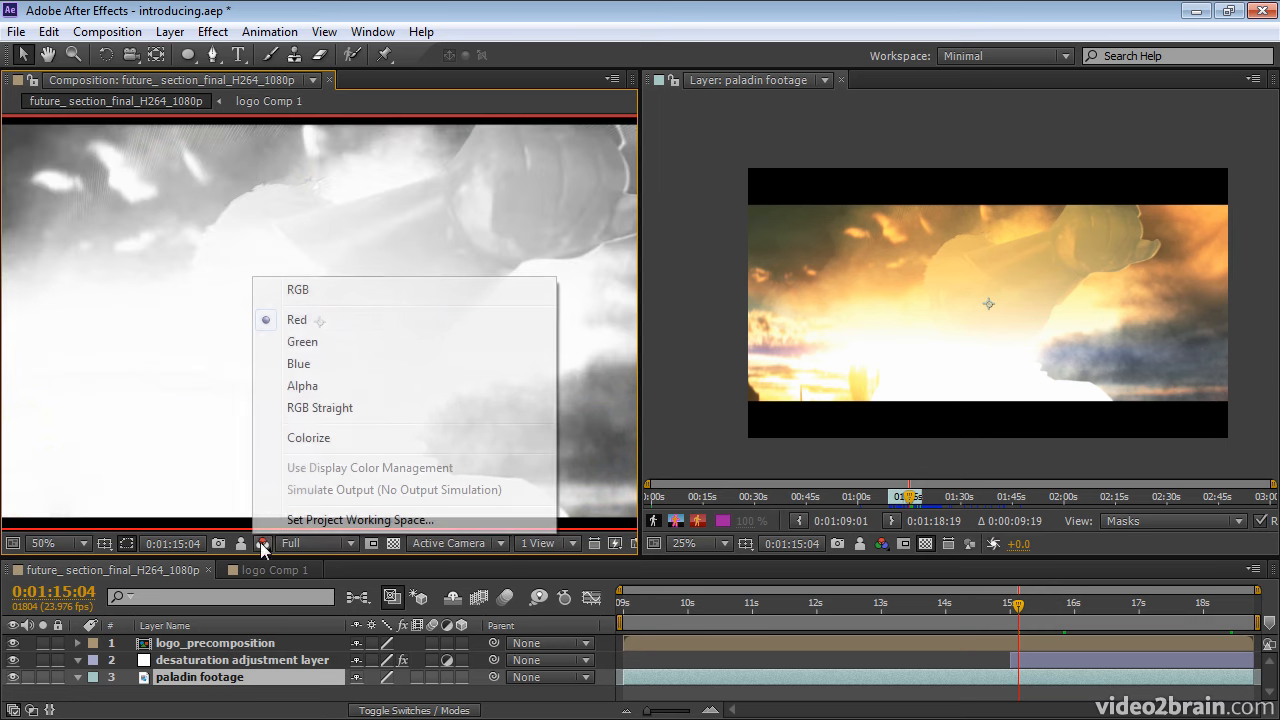
click(316, 352)
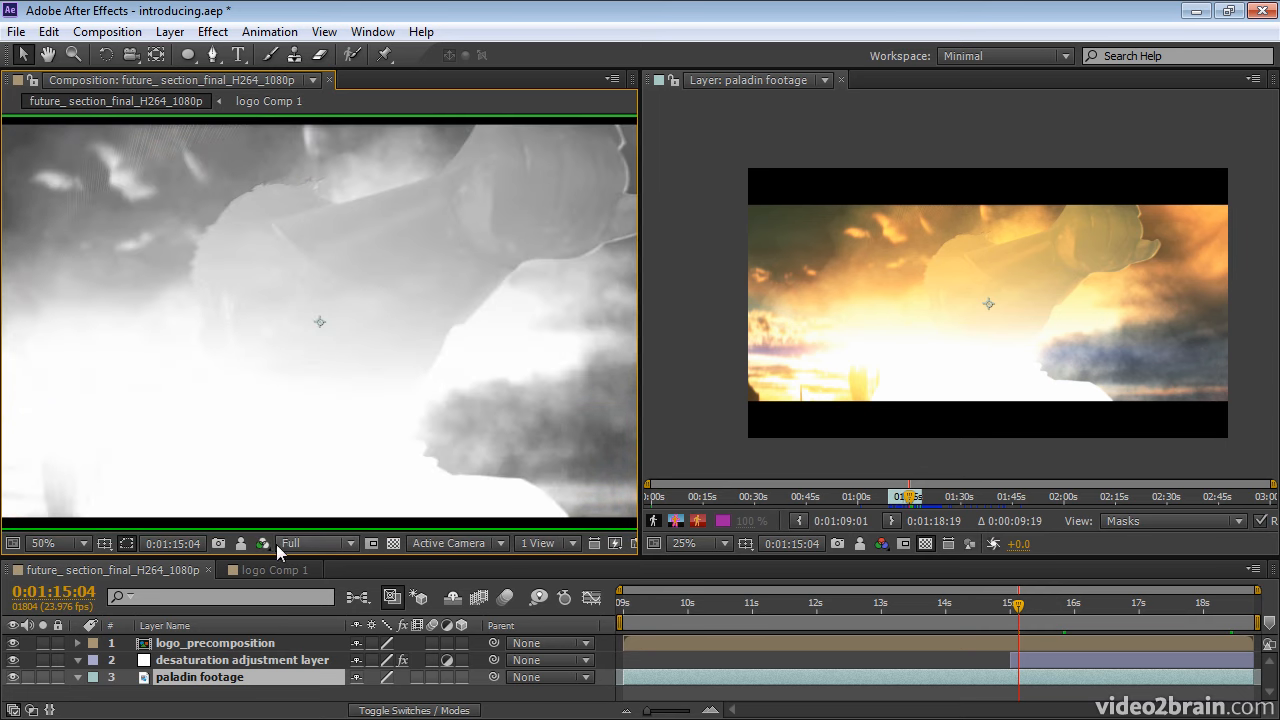
click(264, 543)
click(296, 366)
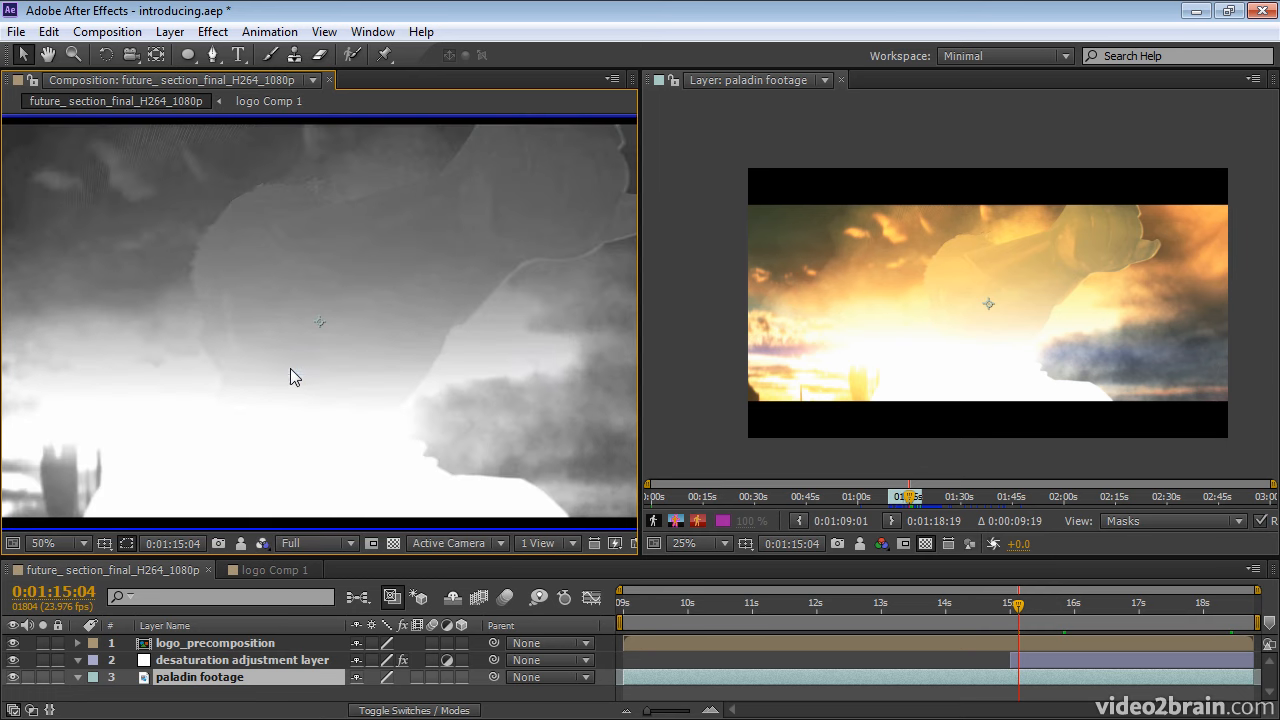
click(262, 543)
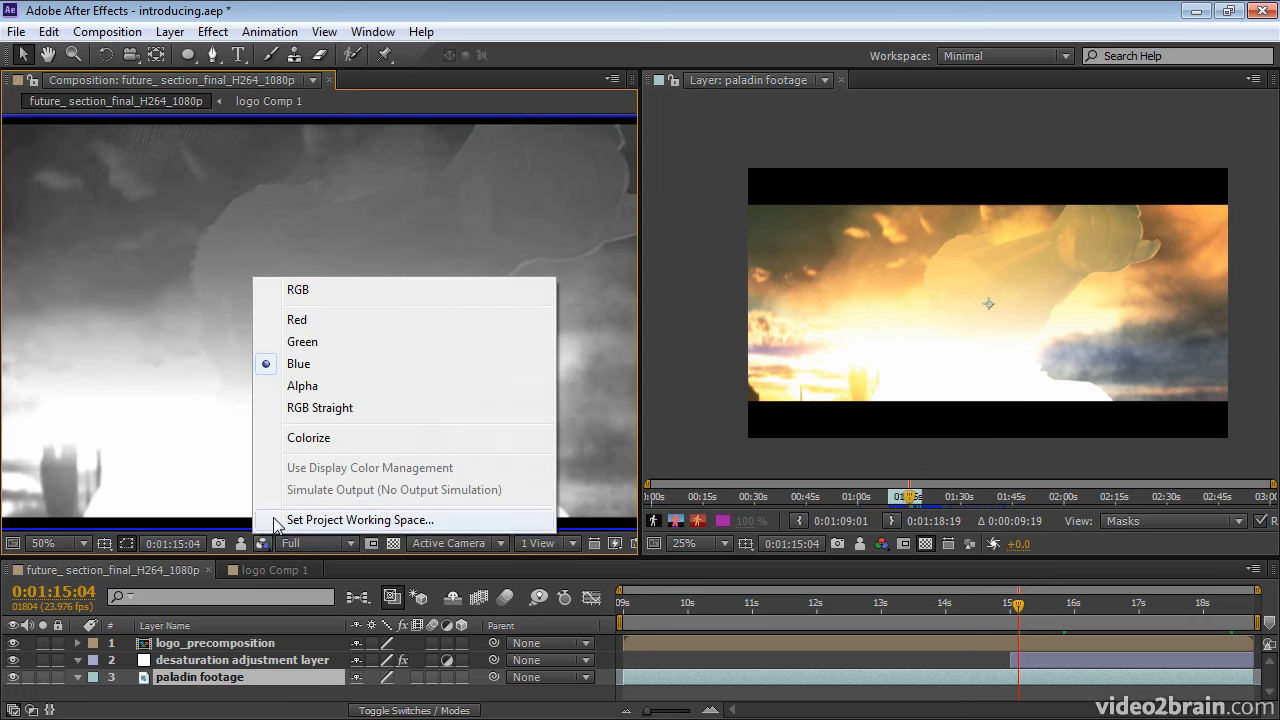
click(302, 385)
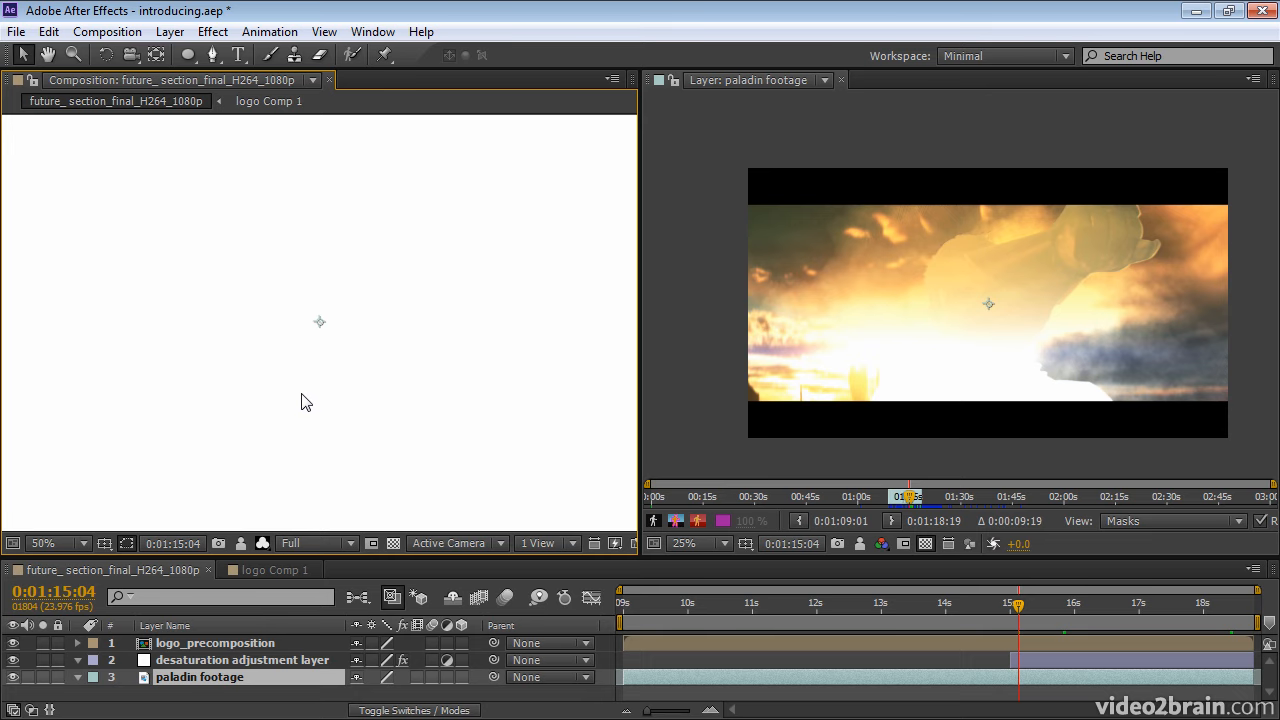
Return the Composition viewer's channel display to RGB.
click(260, 548)
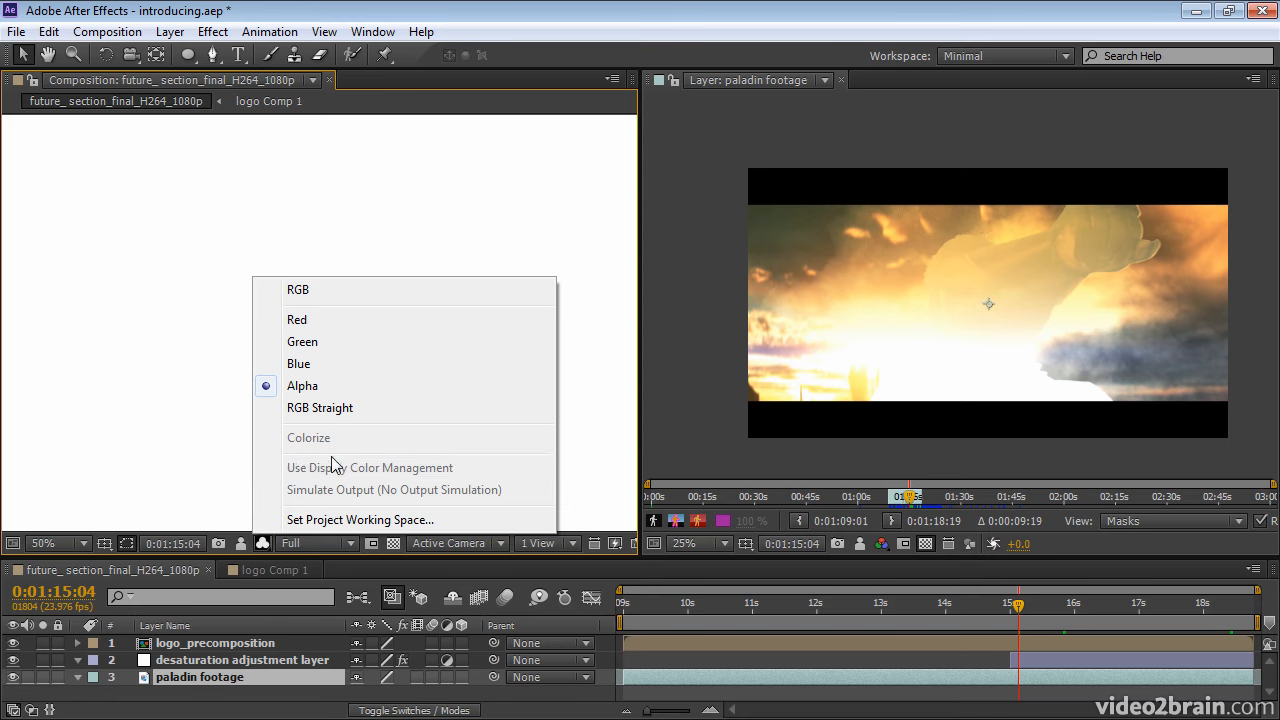
click(261, 542)
click(261, 542)
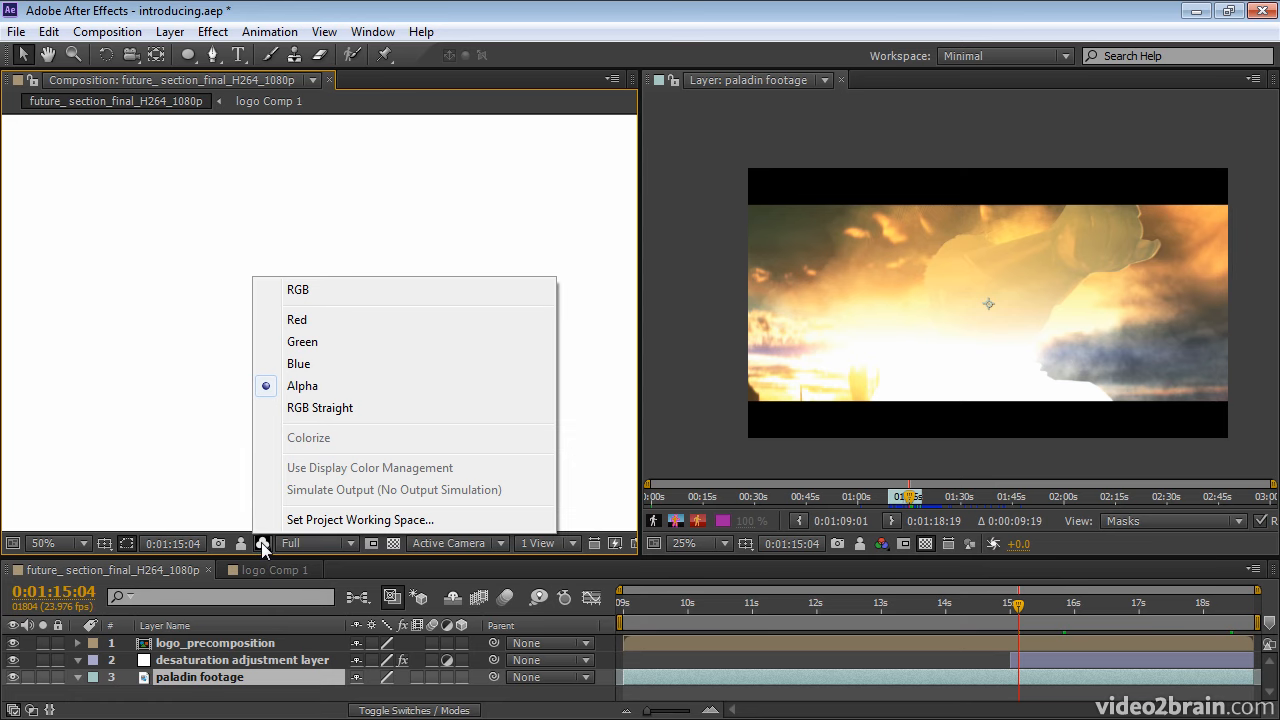
click(297, 292)
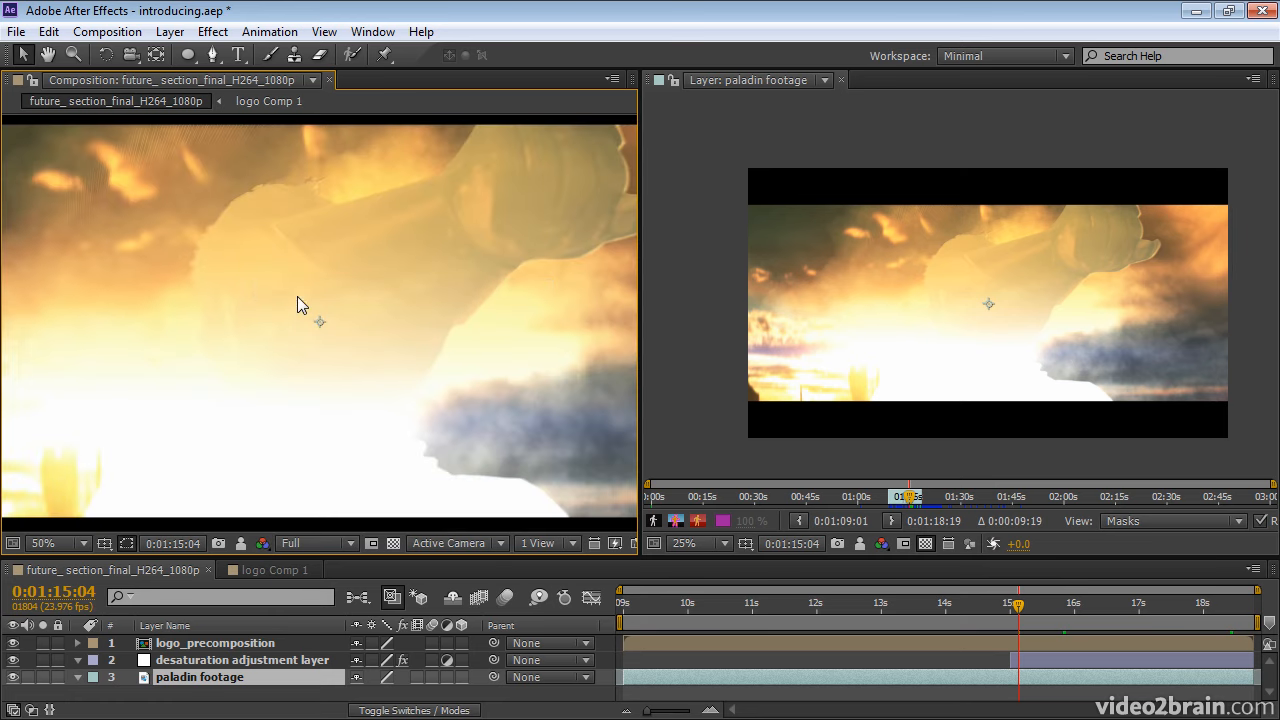
Draw a rectangular region of interest around the centre of the Composition viewer, and return to the full frame.
click(370, 544)
drag(223, 251, 418, 392)
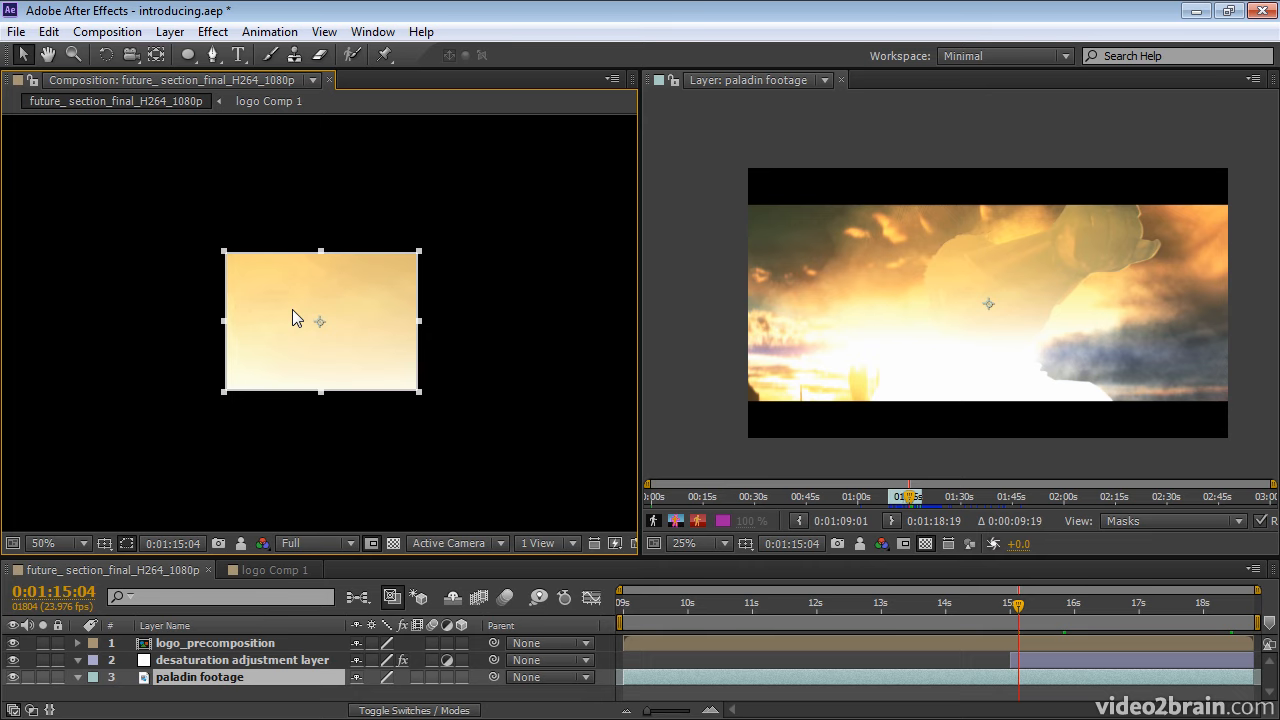
click(372, 545)
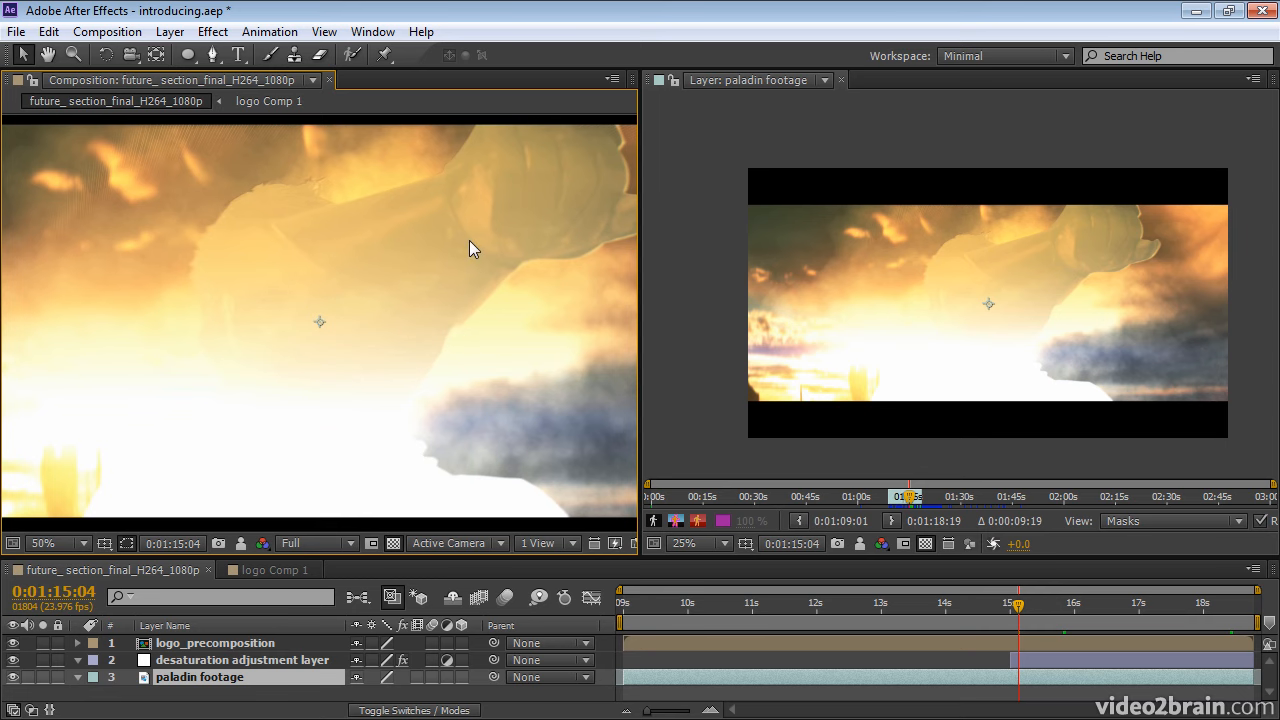
Move the paladin footage layer aside to expose the composition background, turn off the transparency grid and recentre the layer.
drag(469, 241, 197, 256)
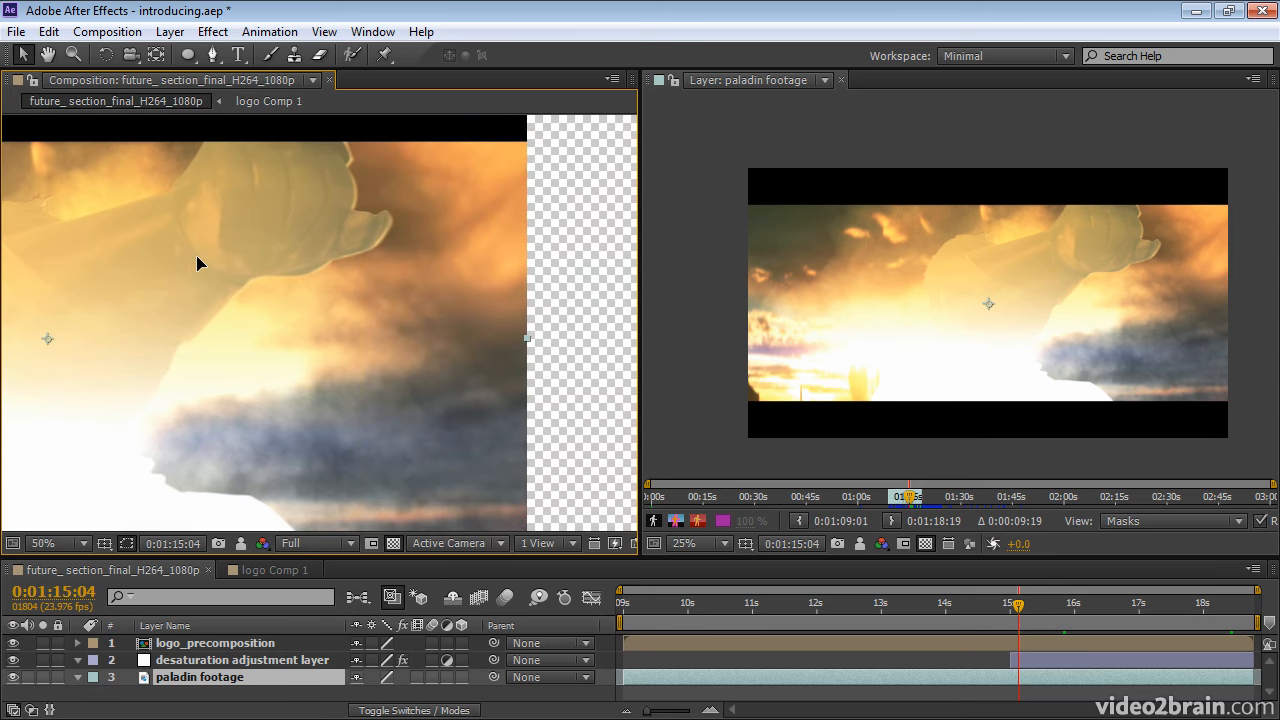
click(611, 399)
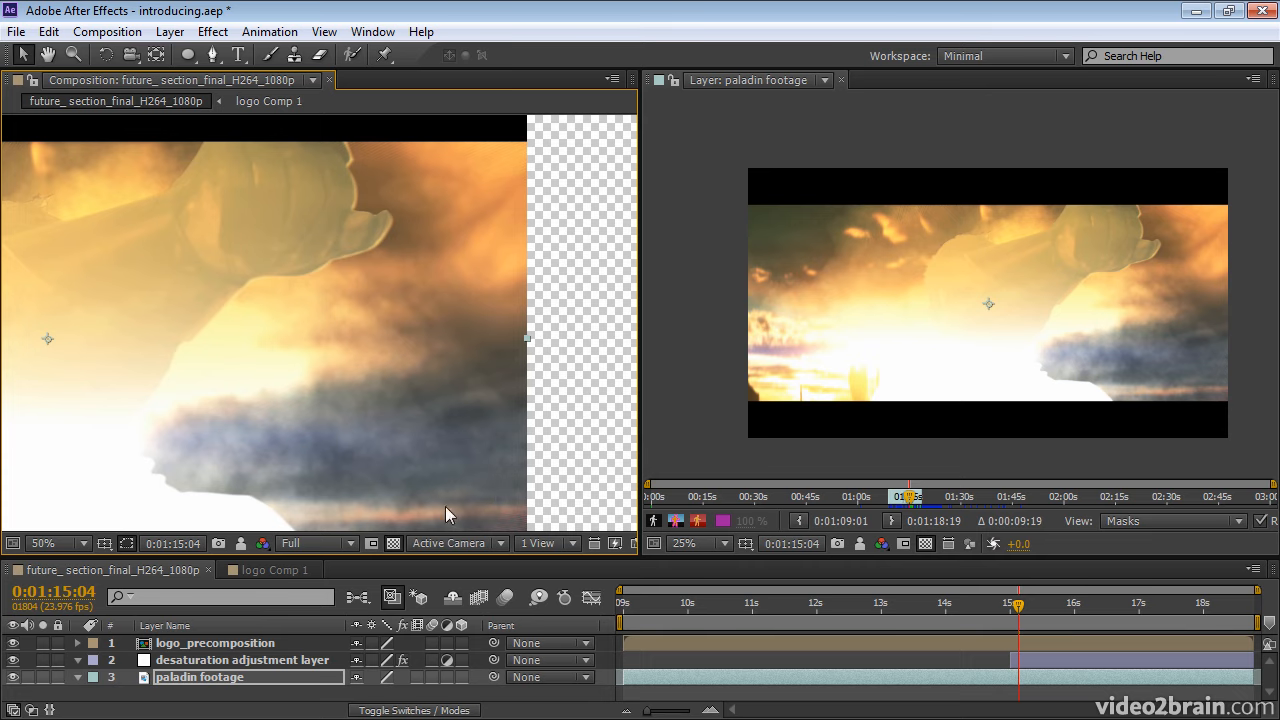
click(395, 543)
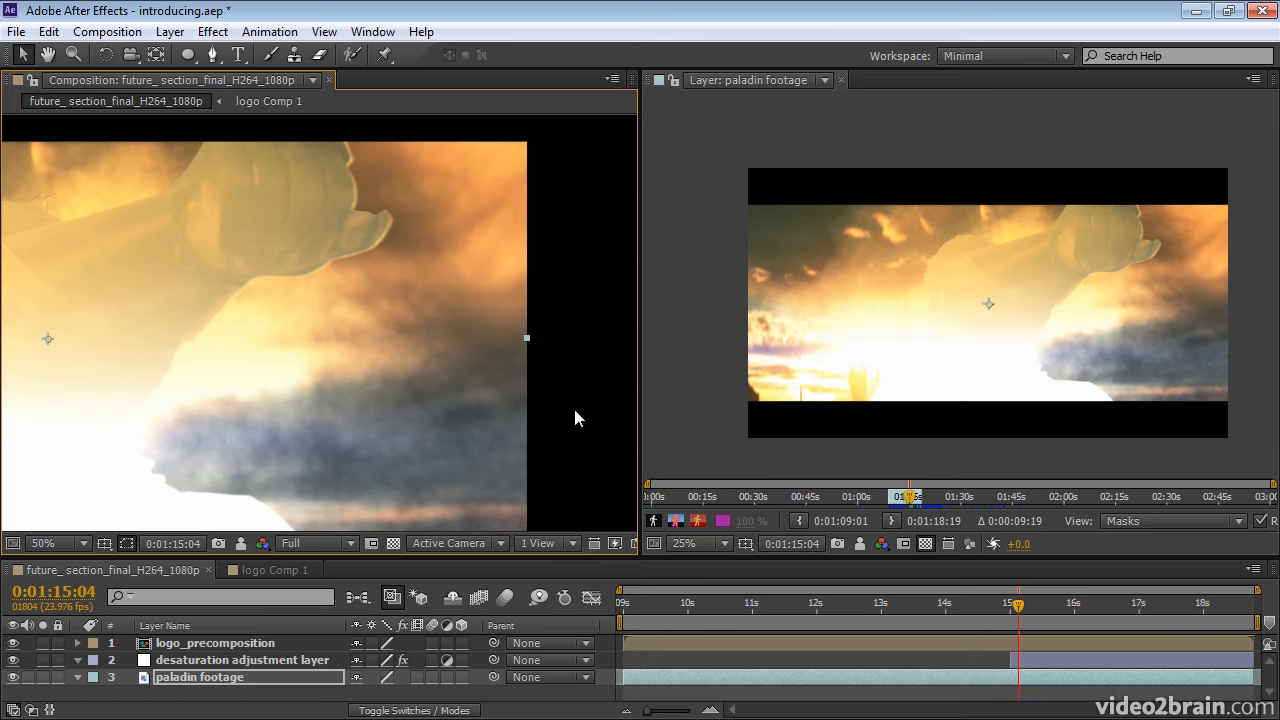
key(ctrl+Home)
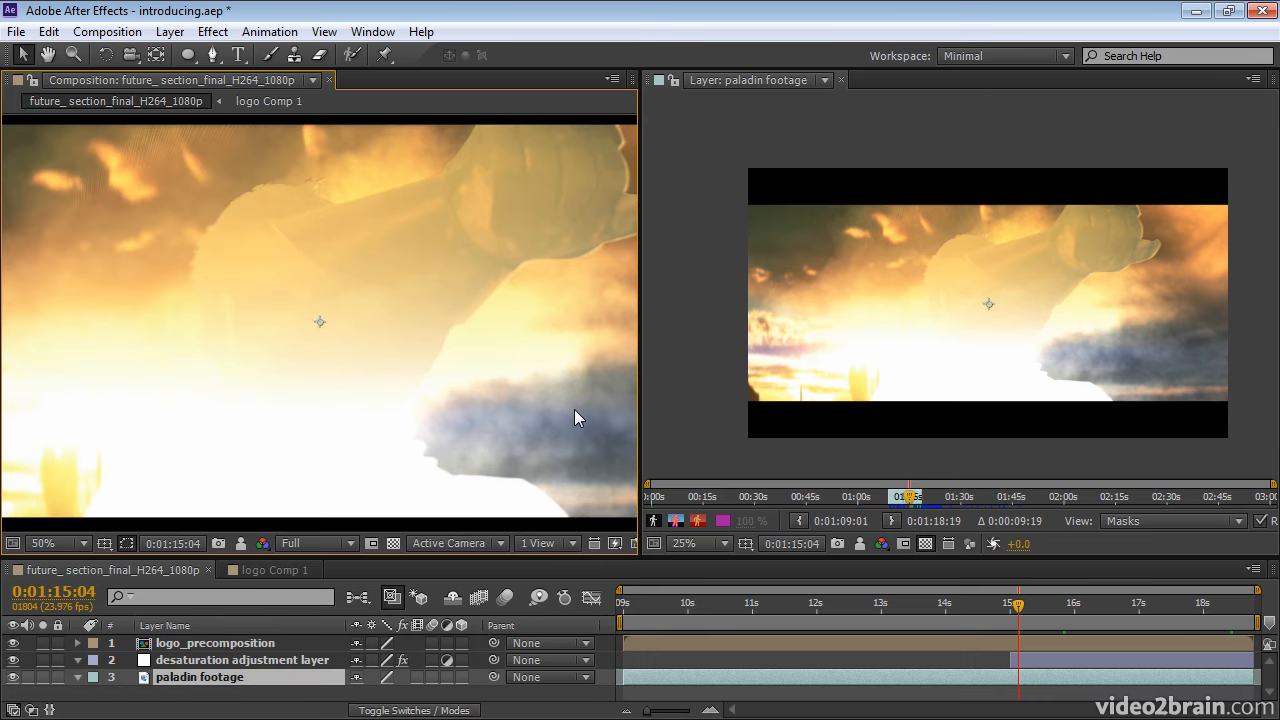
Widen the Composition viewer and raise its exposure to +0.6.
click(594, 544)
click(594, 544)
drag(638, 469, 749, 464)
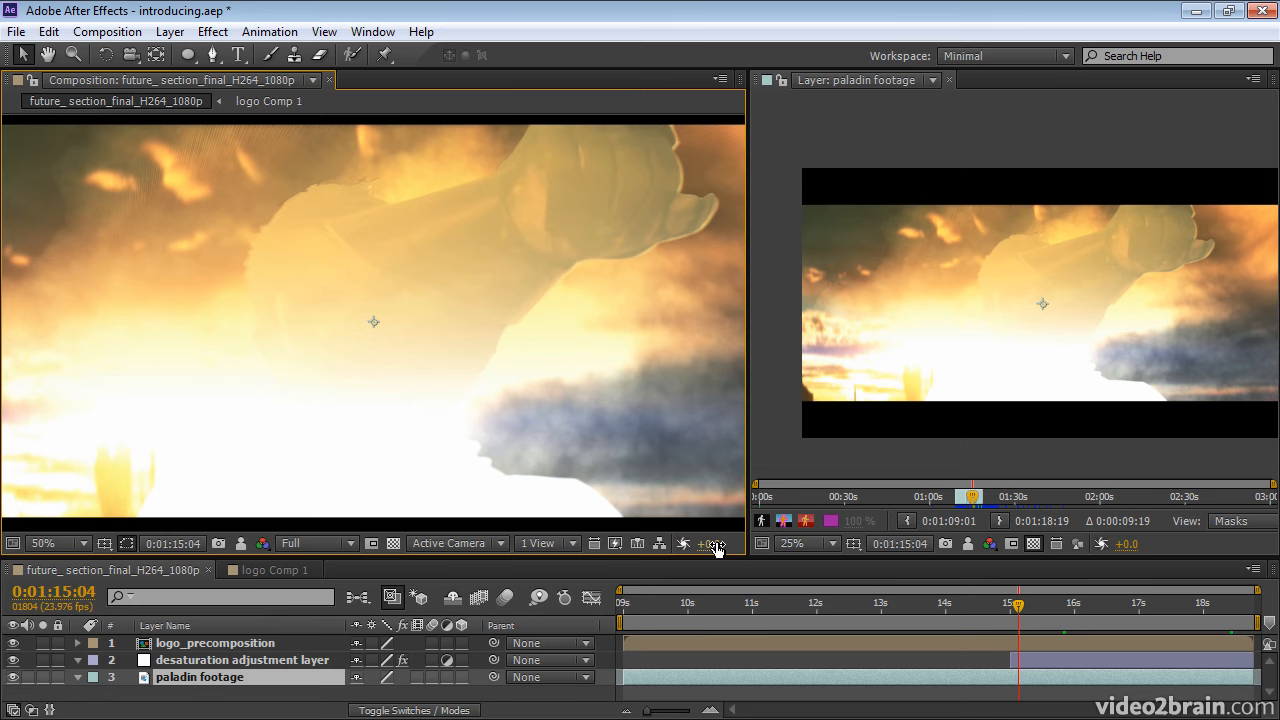
mouse_move(714, 546)
mouse_down()
mouse_move(692, 546)
mouse_move(721, 545)
mouse_up()
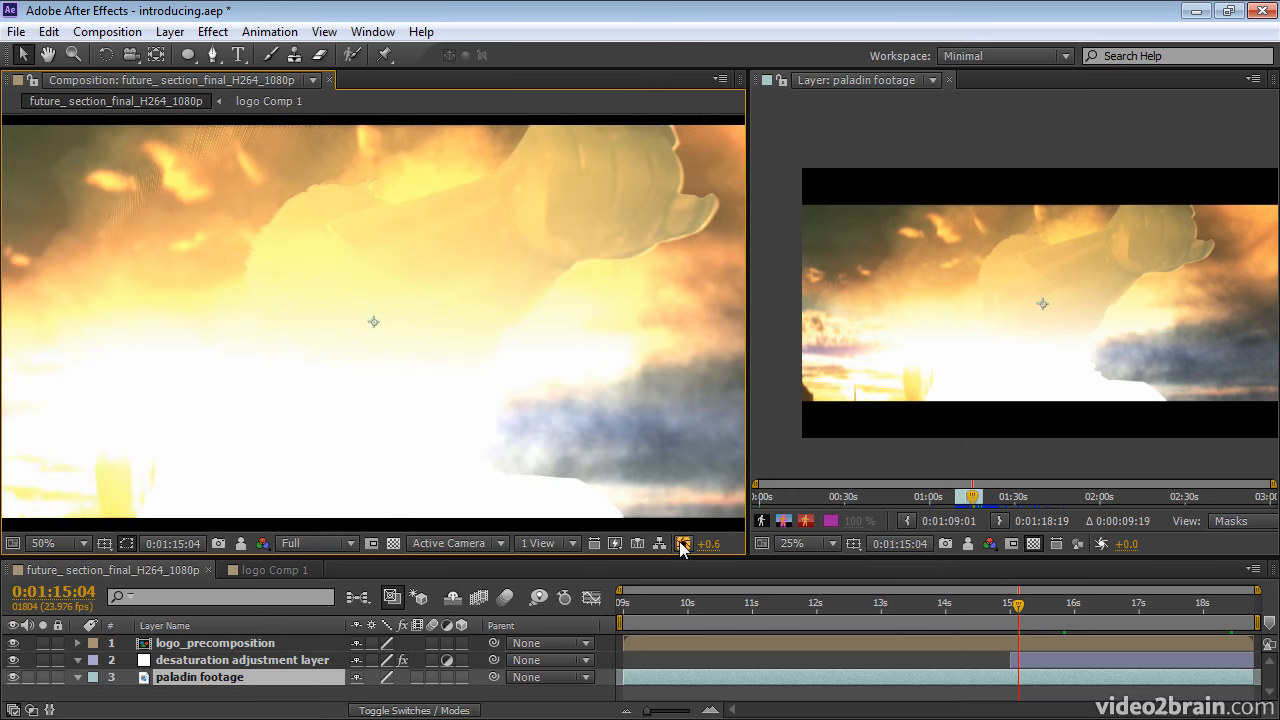
Reset the Composition viewer's exposure to +0.0 and widen the Layer viewer slightly.
click(689, 546)
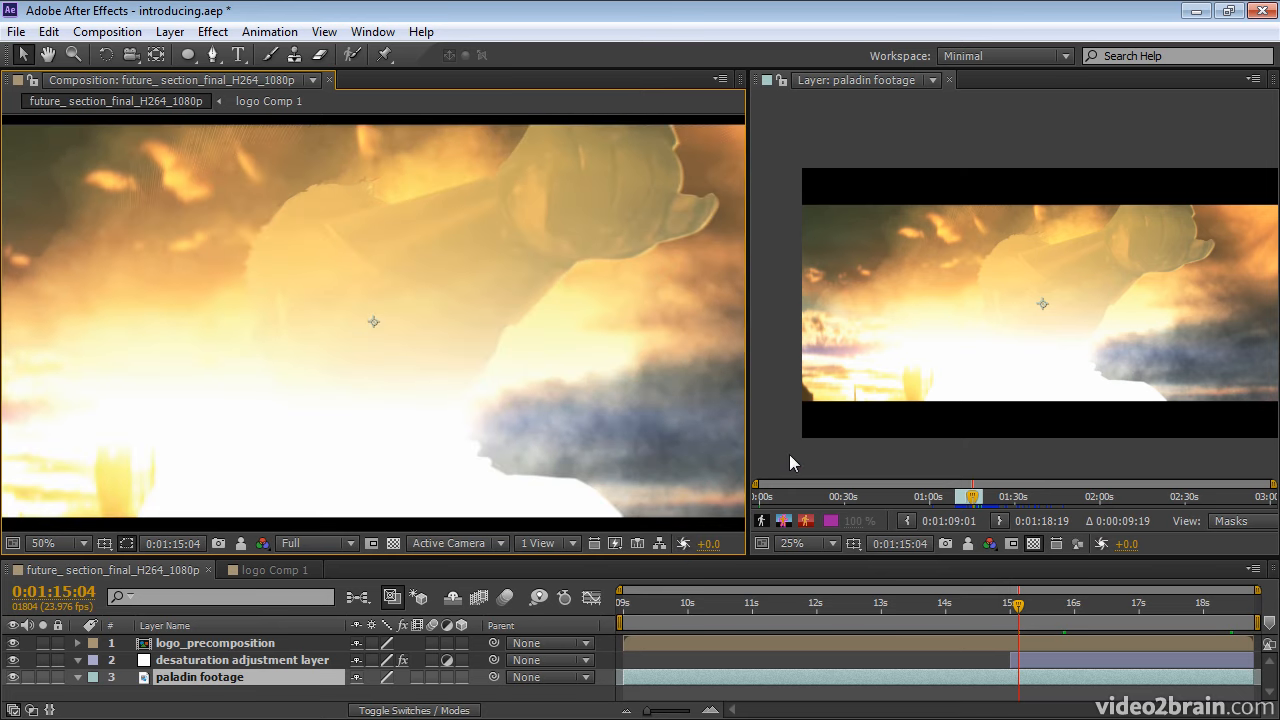
click(790, 455)
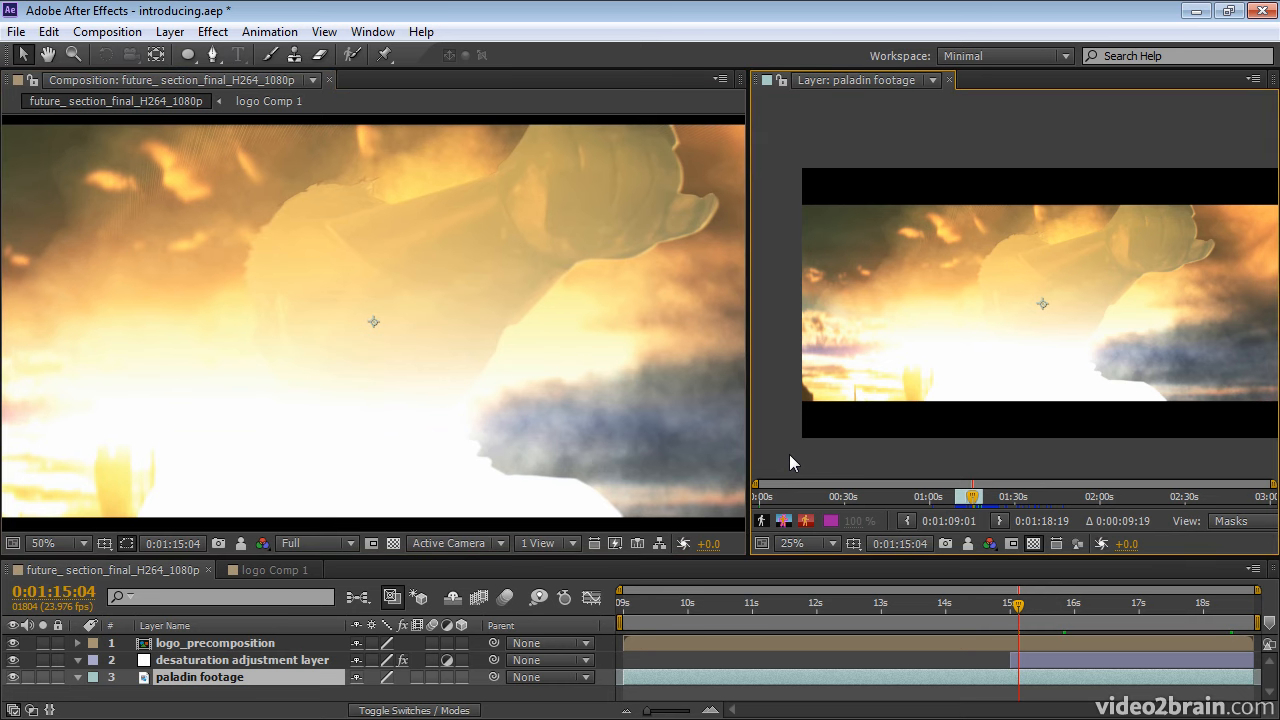
drag(750, 451, 741, 451)
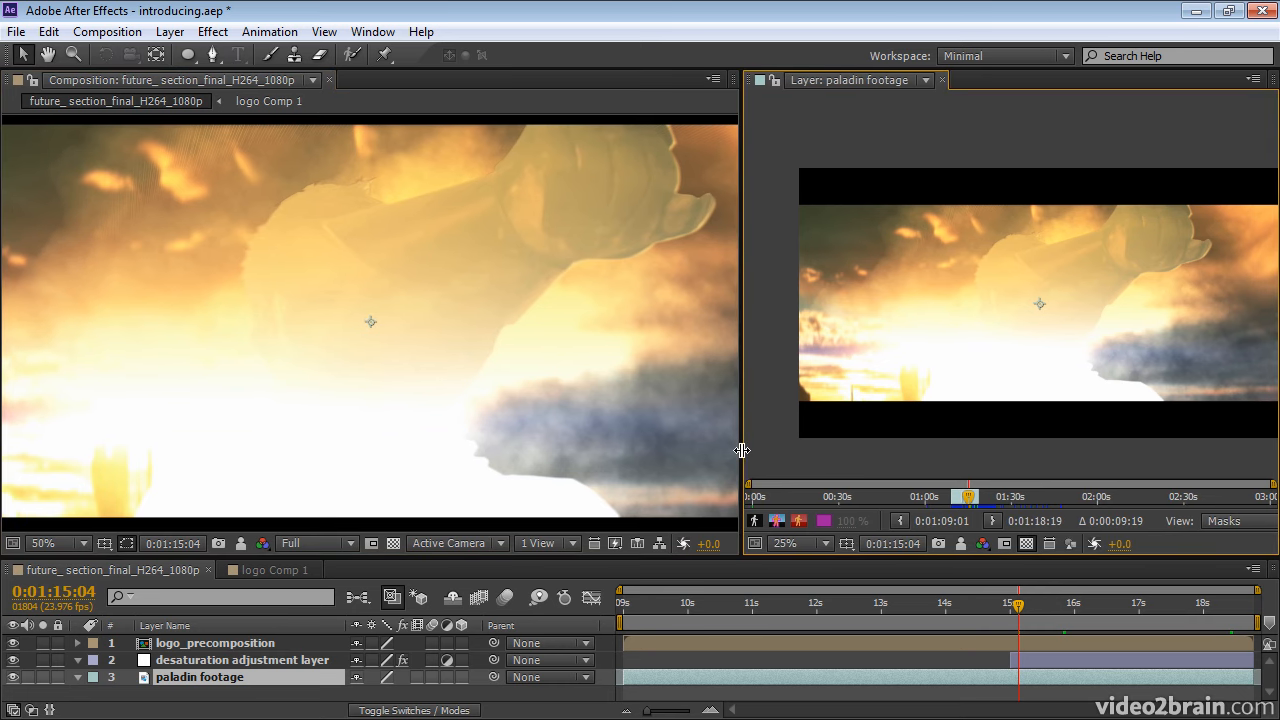
Open the source composition of the logo_precomposition layer and return to the future_ section_final_H264_1080p composition.
click(763, 641)
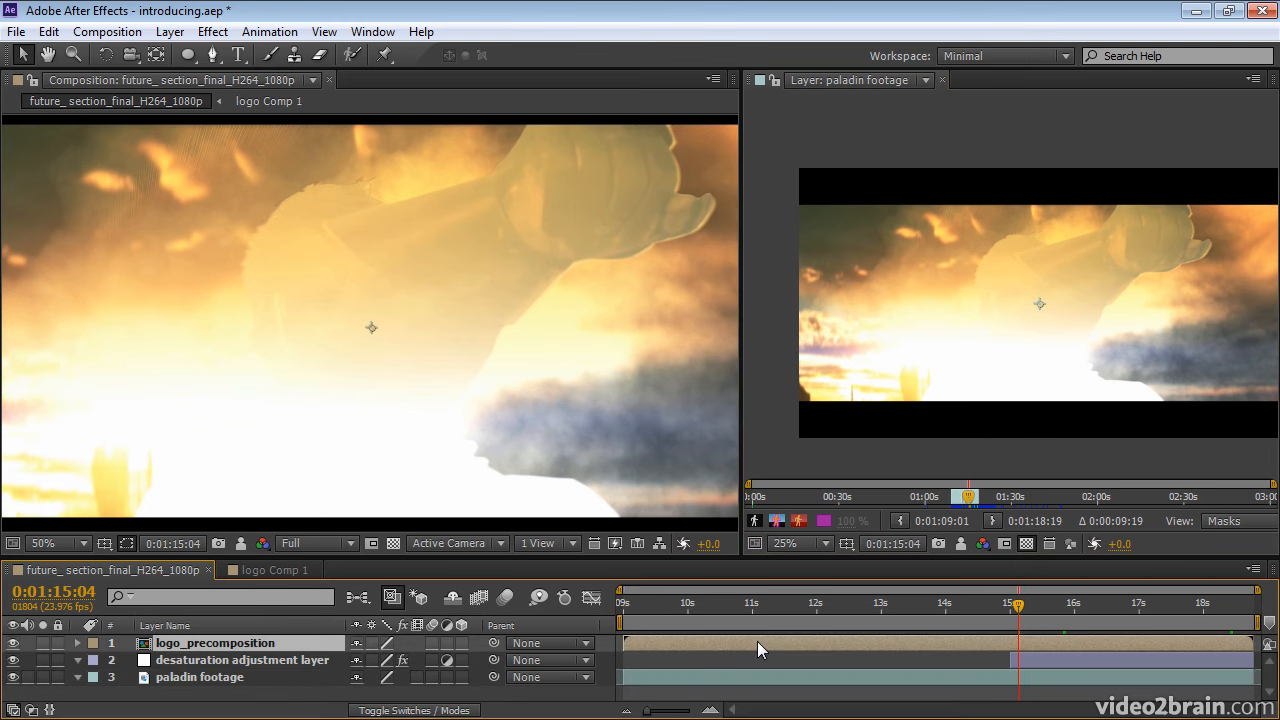
double_click(757, 641)
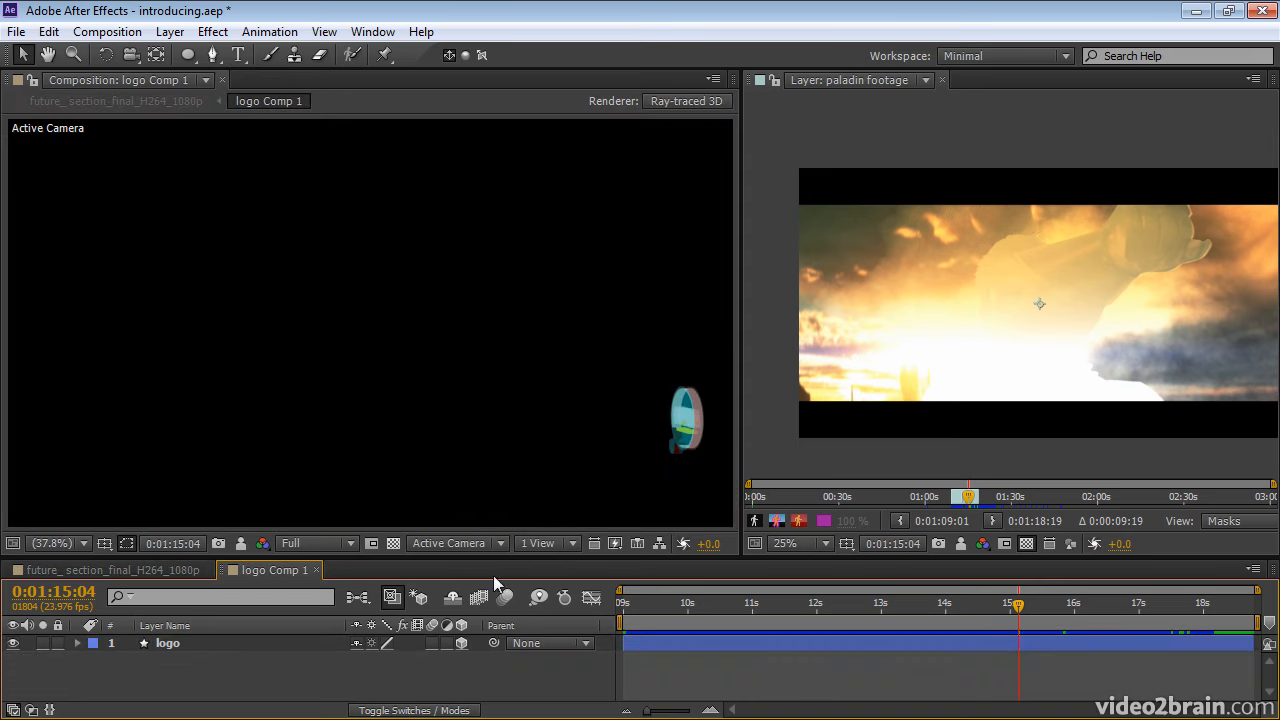
click(103, 566)
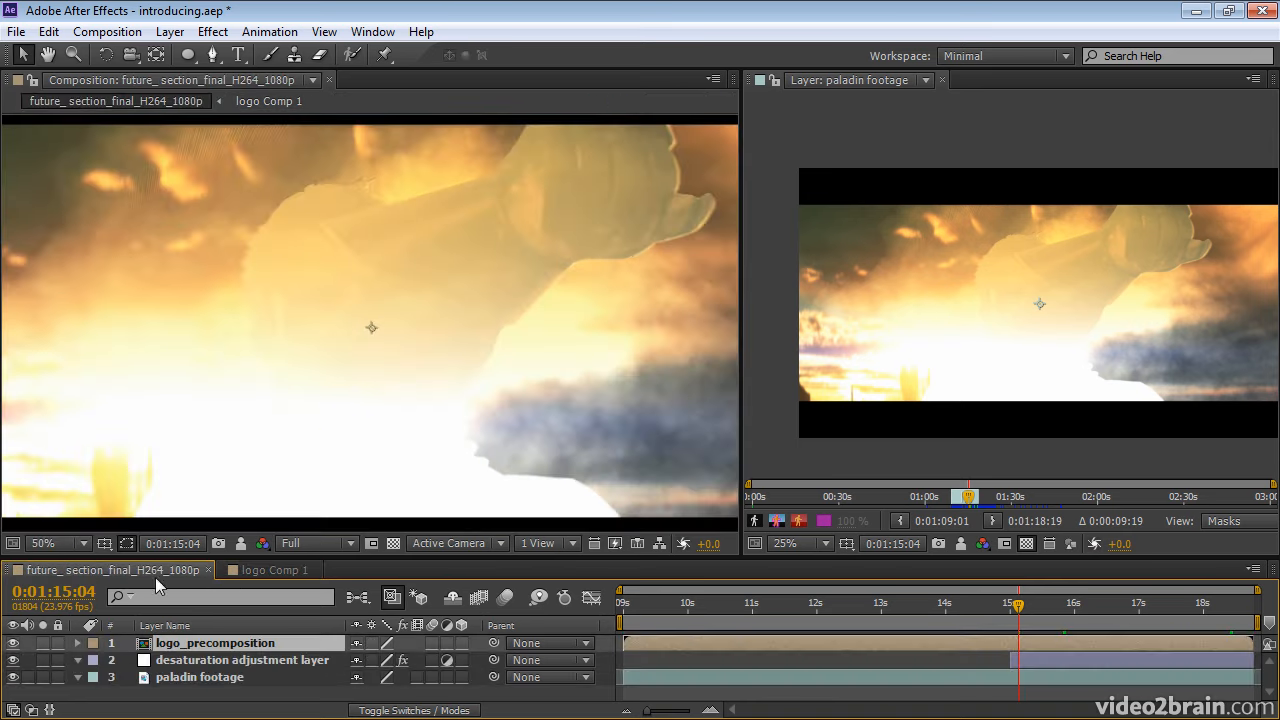
Show the logo_precomposition layer in the Layer viewer and scrub the current time back to 0:01:13:06.
alt+double_click(655, 644)
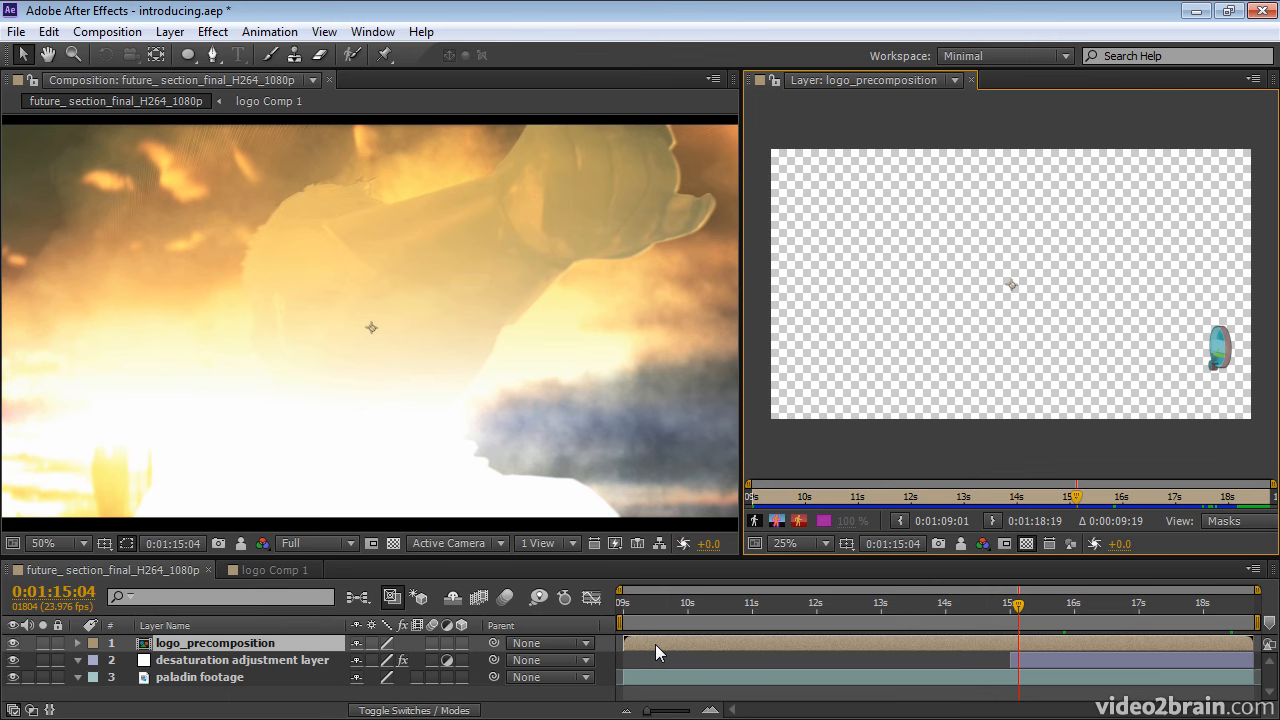
drag(1017, 613, 1063, 610)
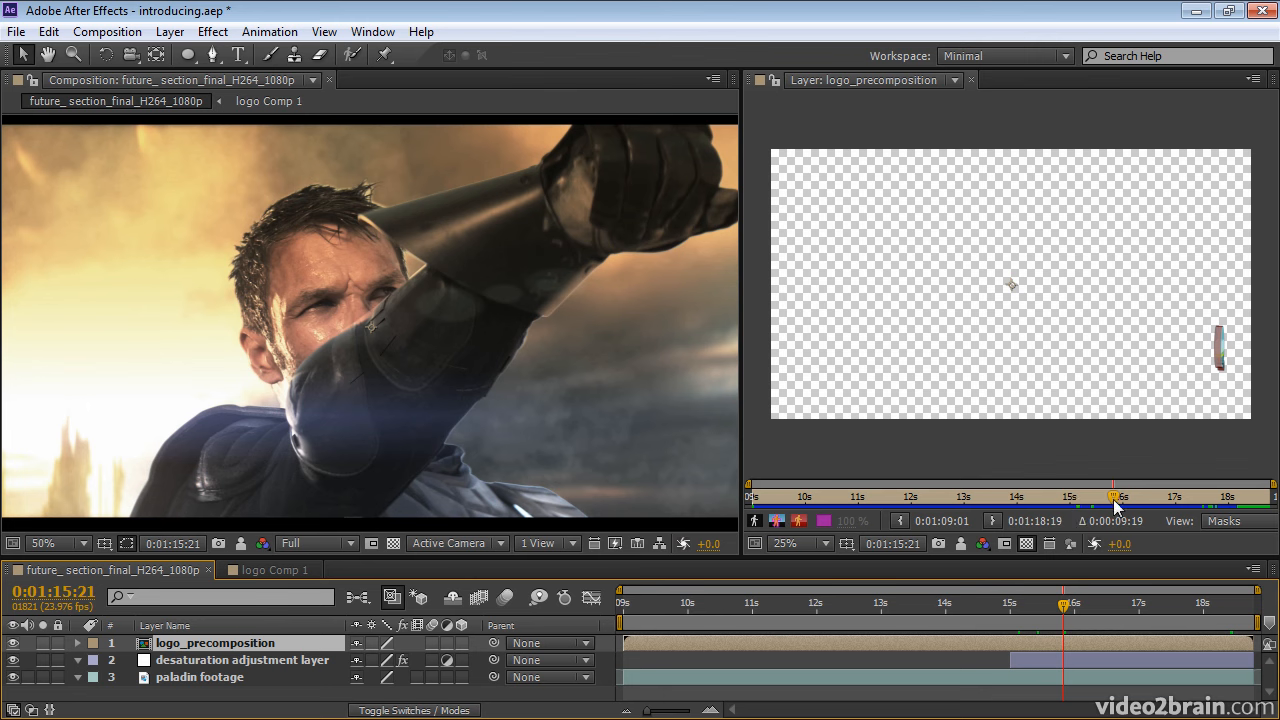
drag(1114, 497, 990, 518)
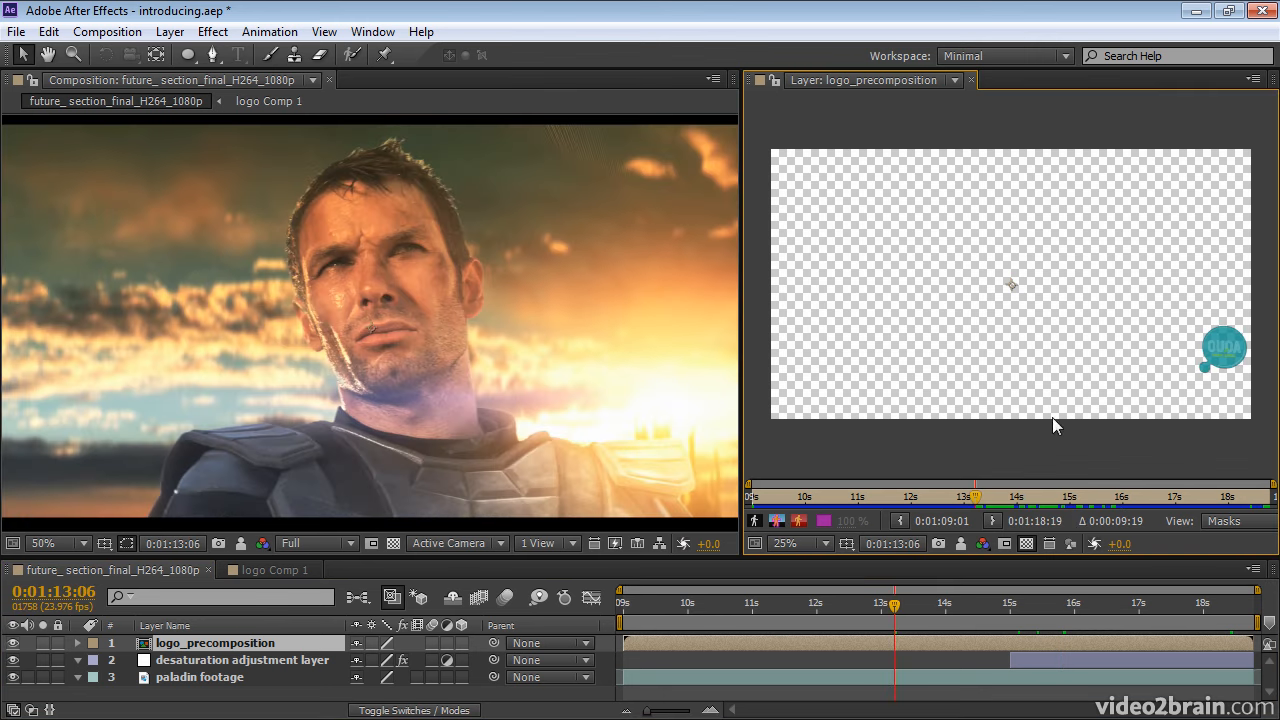
Preview the logo precomposition's alpha channel and its alpha boundary in the Layer viewer.
click(753, 521)
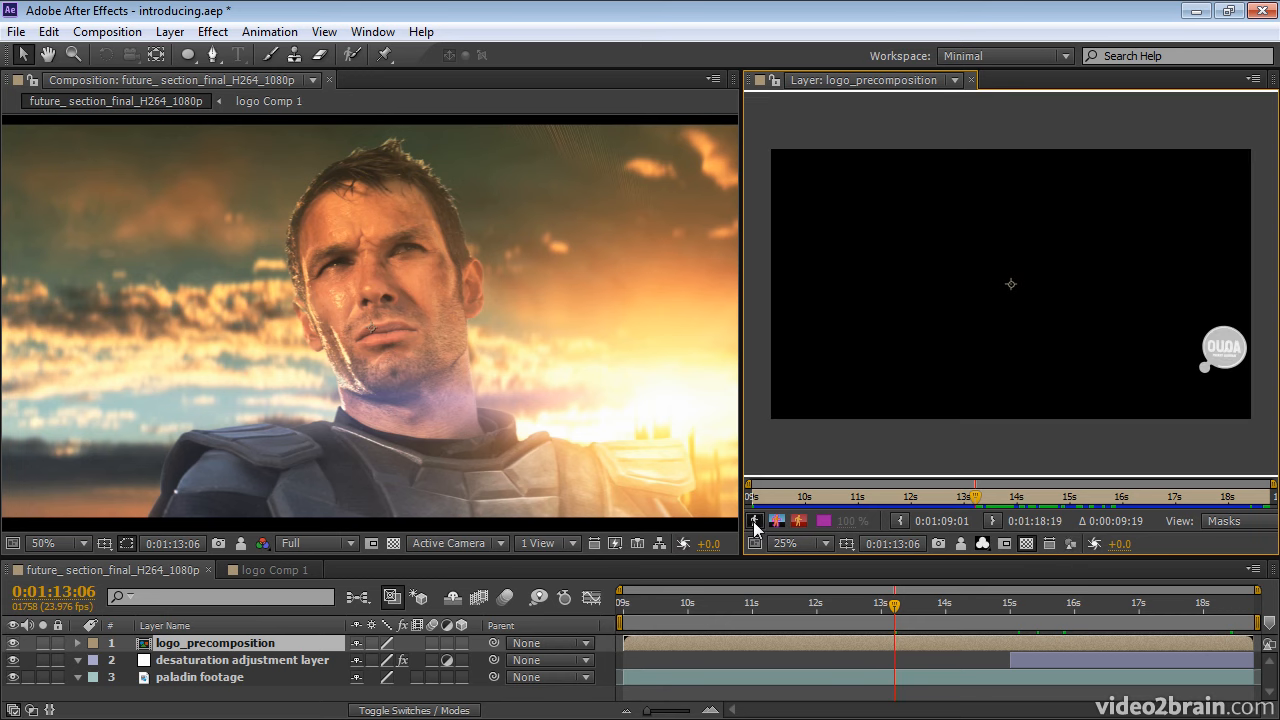
click(753, 521)
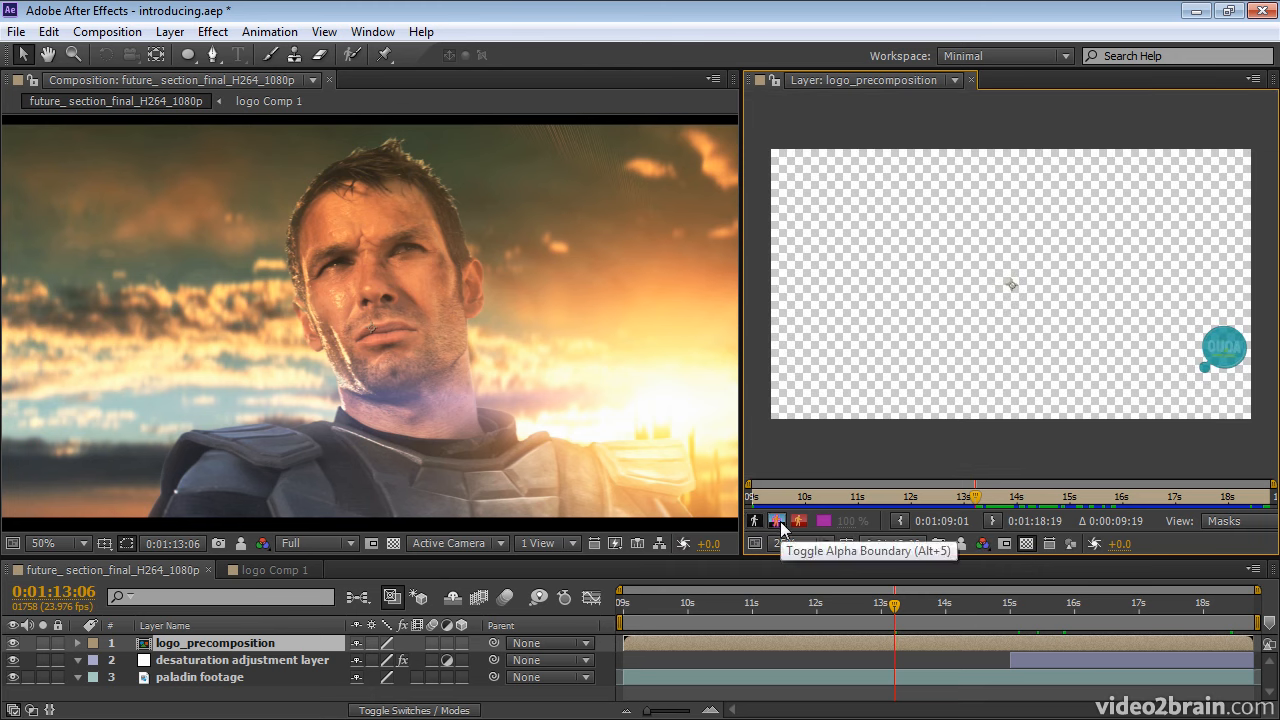
click(780, 521)
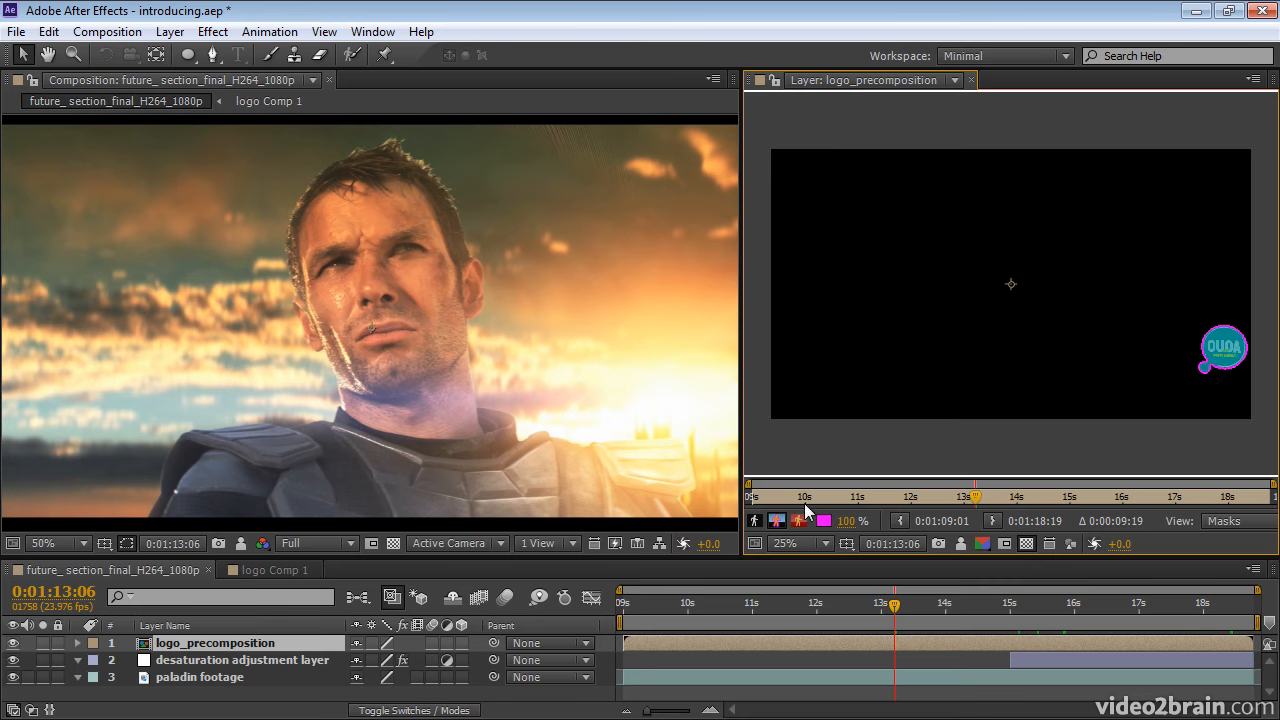
Display the logo precomposition's alpha overlay and change the overlay colour to yellow.
click(799, 521)
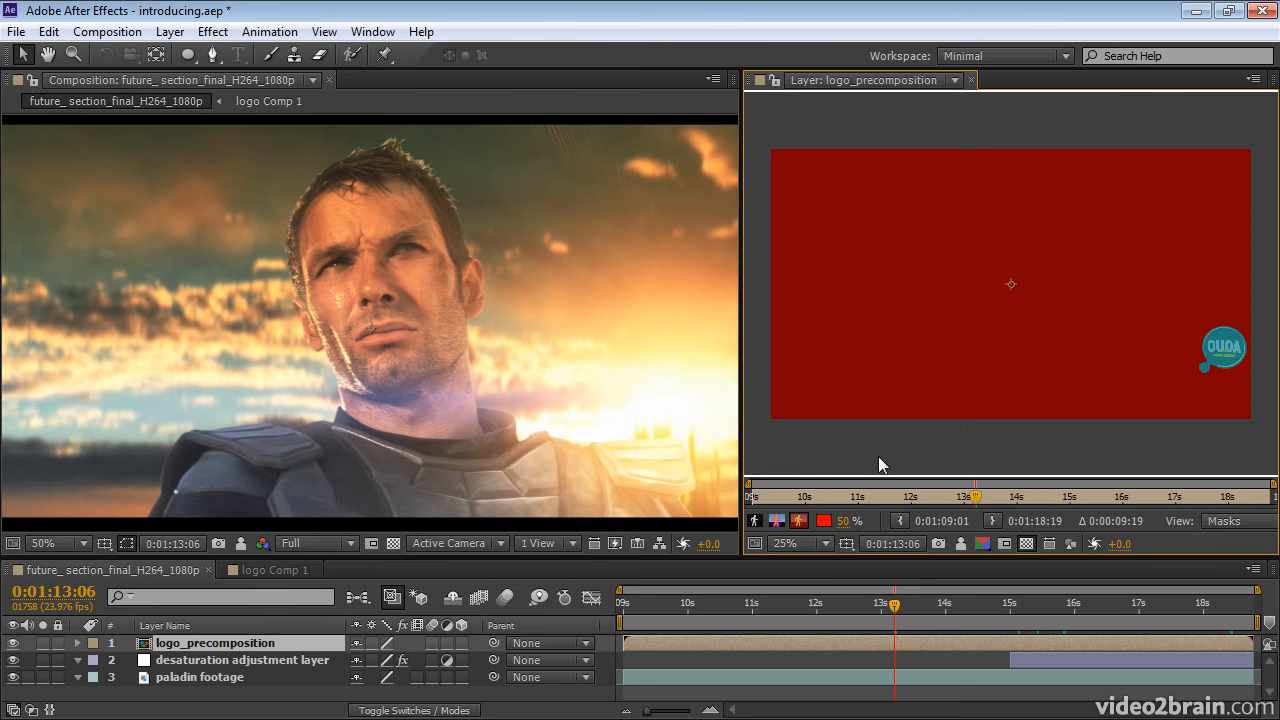
click(824, 521)
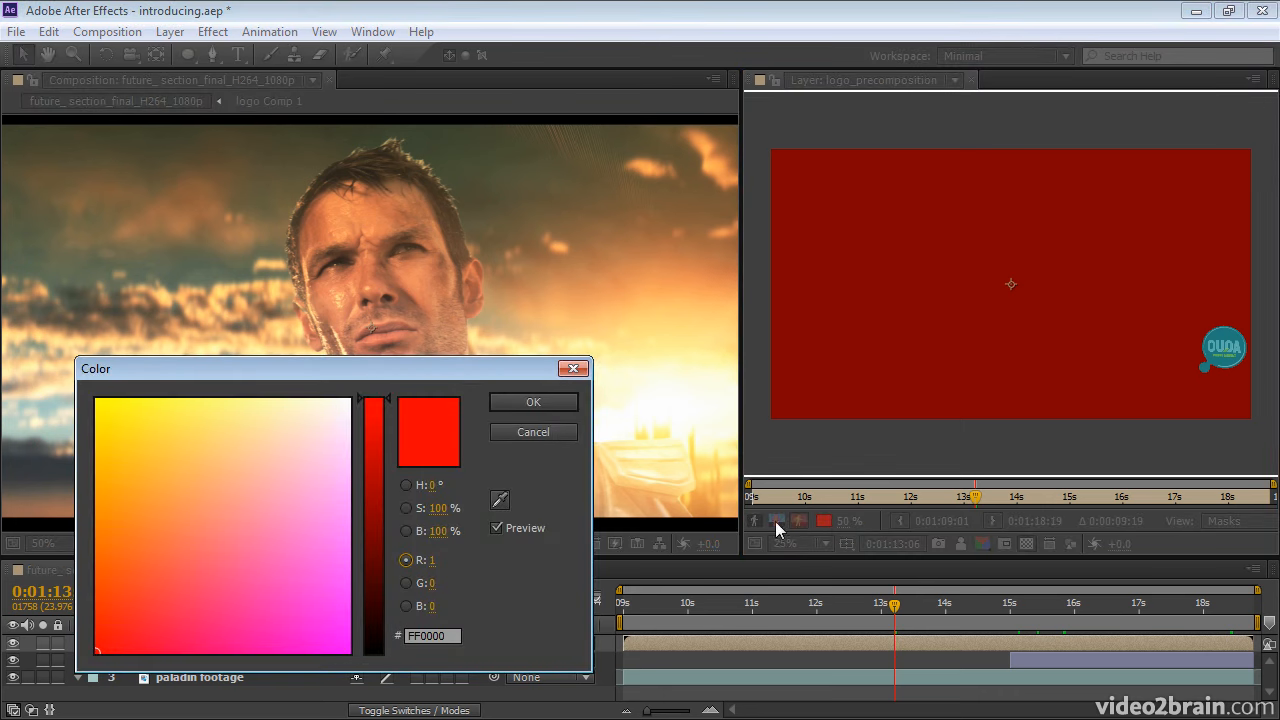
drag(430, 486, 481, 481)
click(533, 403)
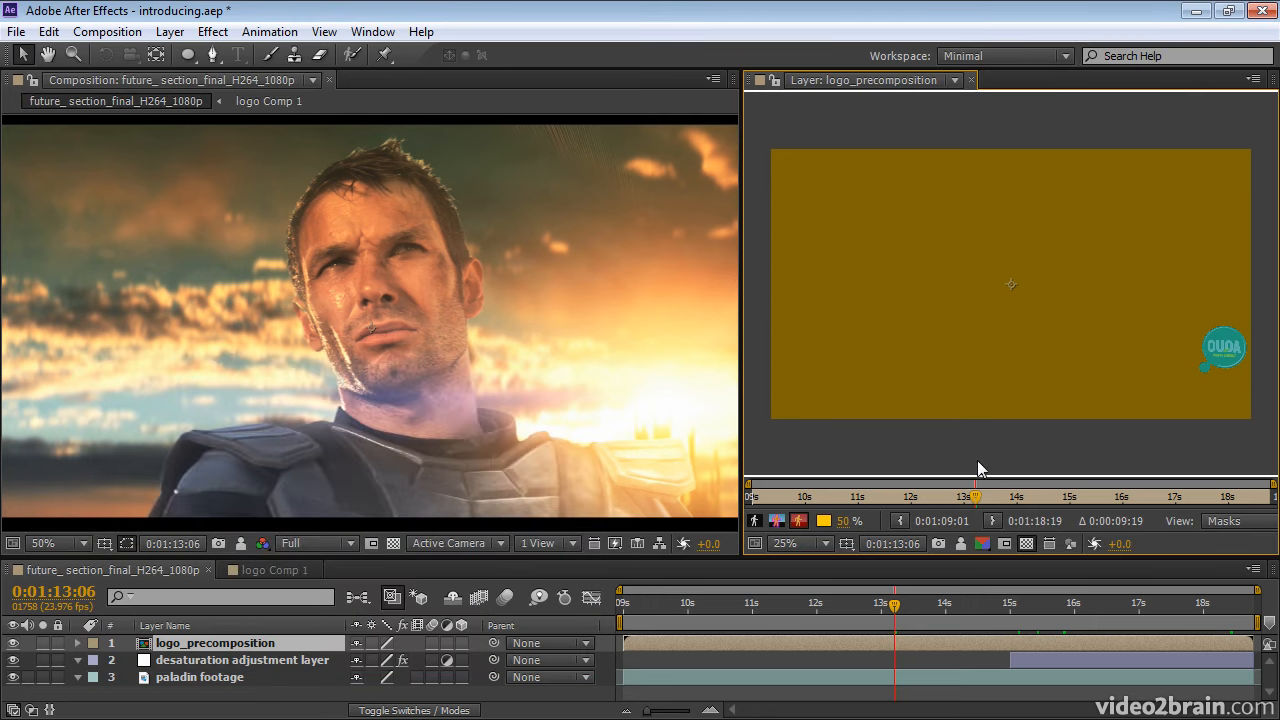
Return the Layer viewer's channel display to RGB and turn off its transparency grid.
click(983, 542)
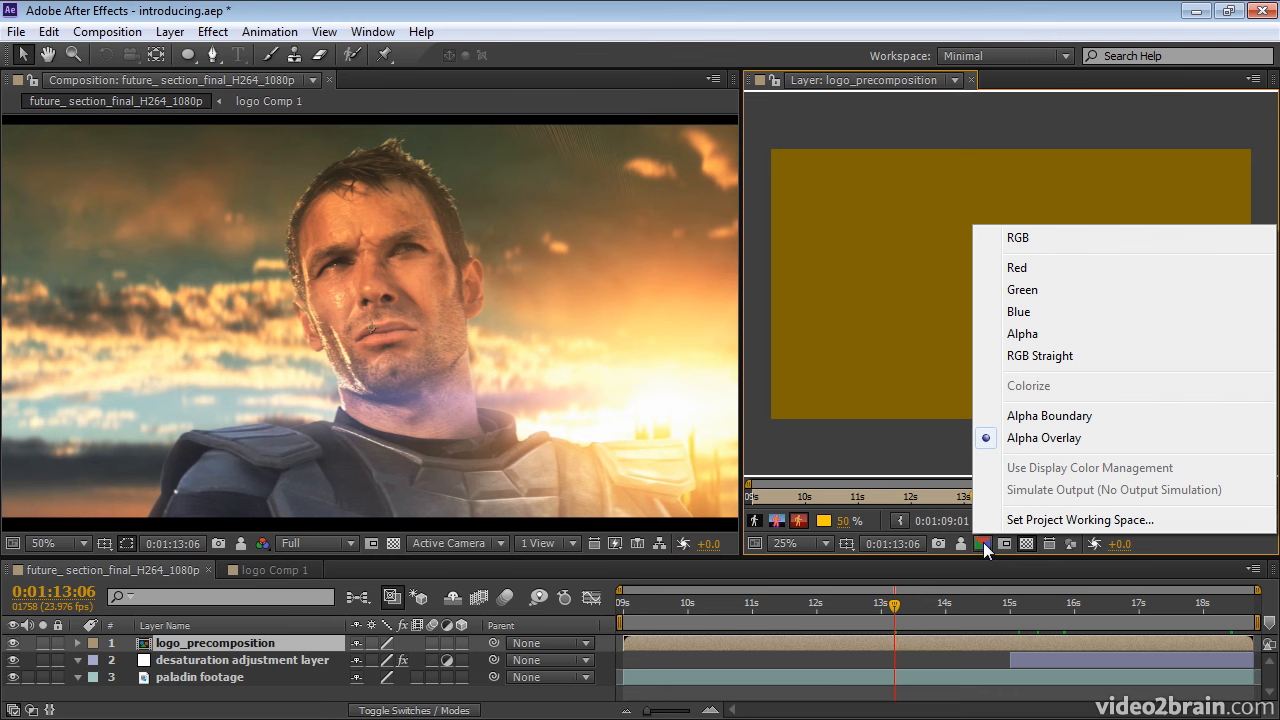
click(1024, 238)
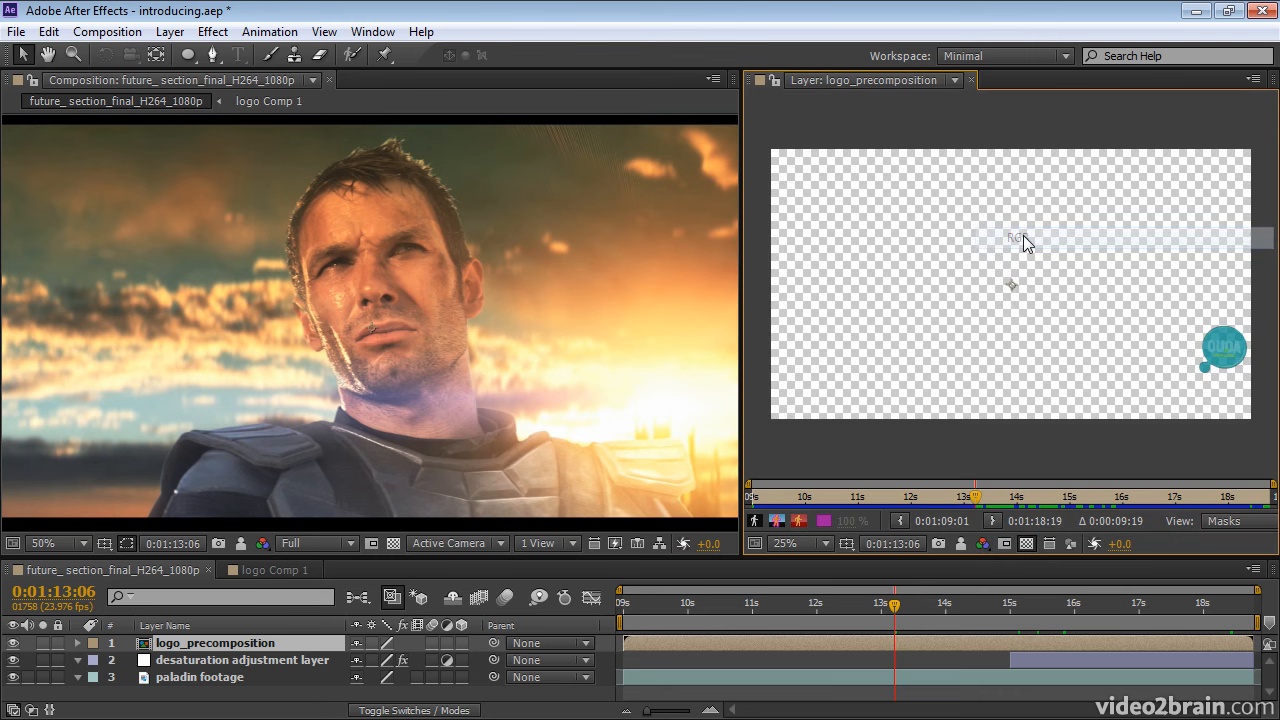
click(1028, 544)
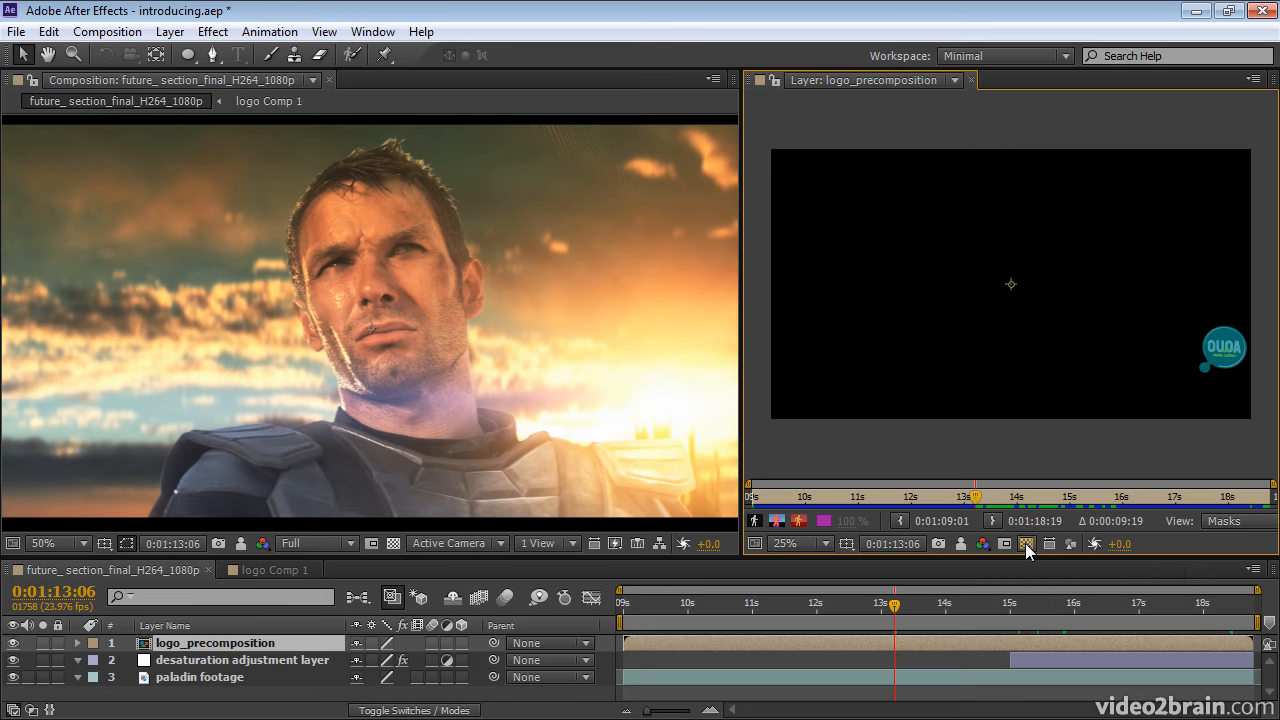
Review the Composition viewer's 3D view choices, preview the 4 Views - Right layout and return to 1 View.
click(499, 541)
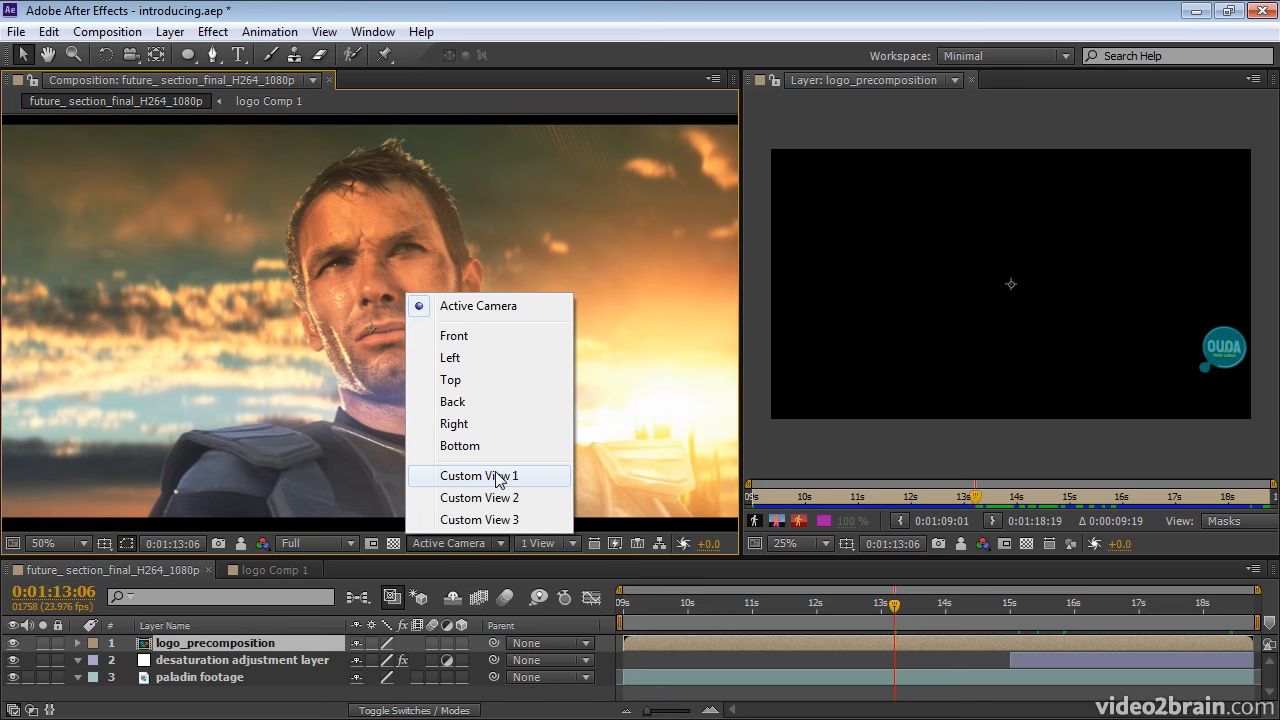
click(497, 541)
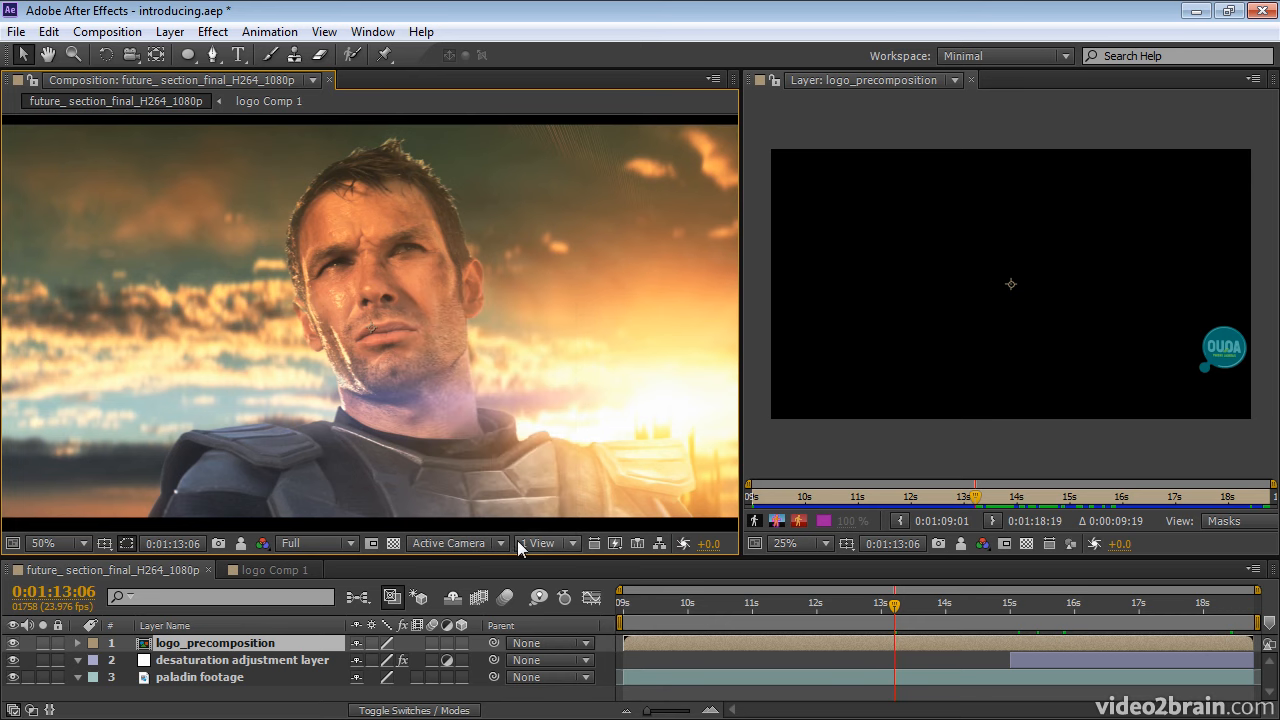
click(573, 543)
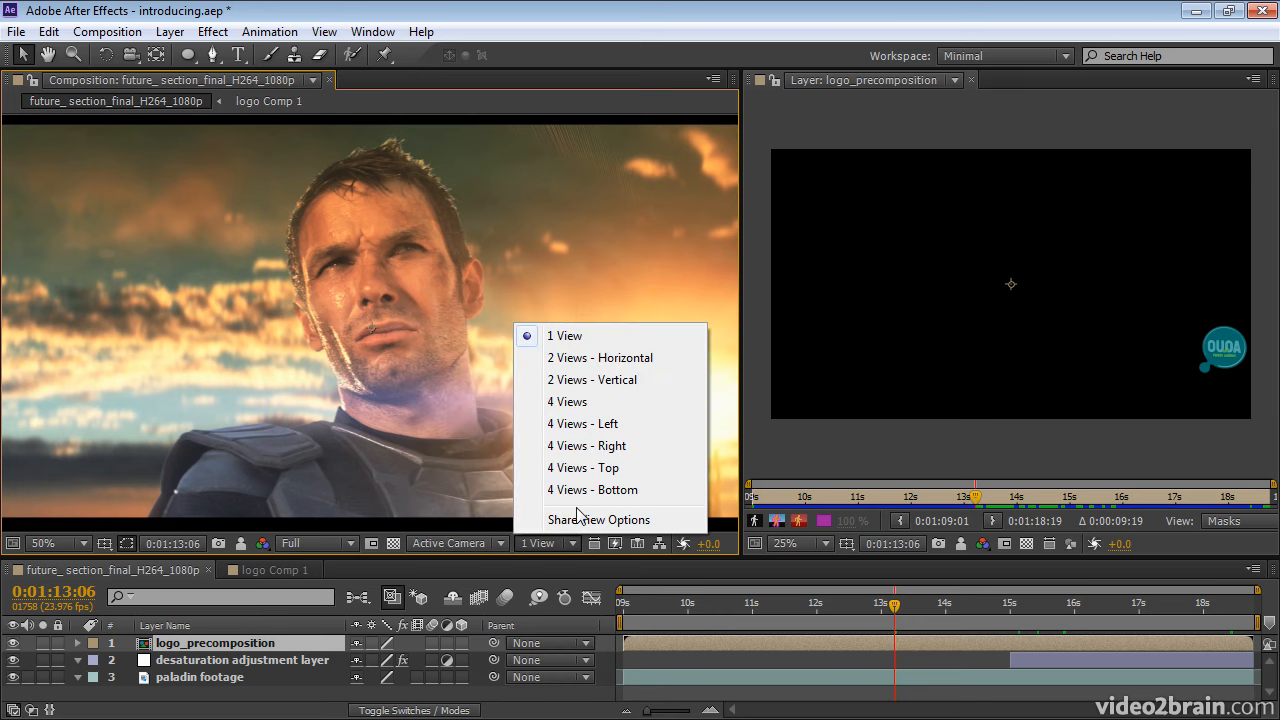
click(586, 446)
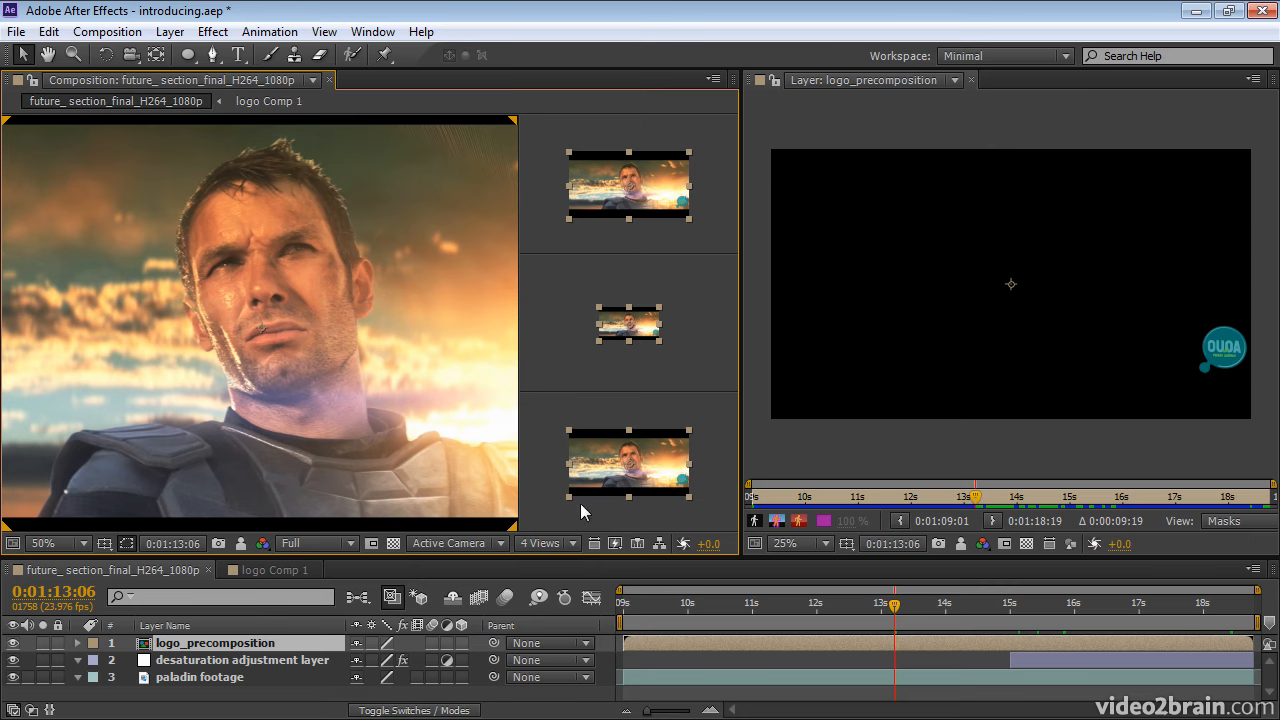
click(574, 541)
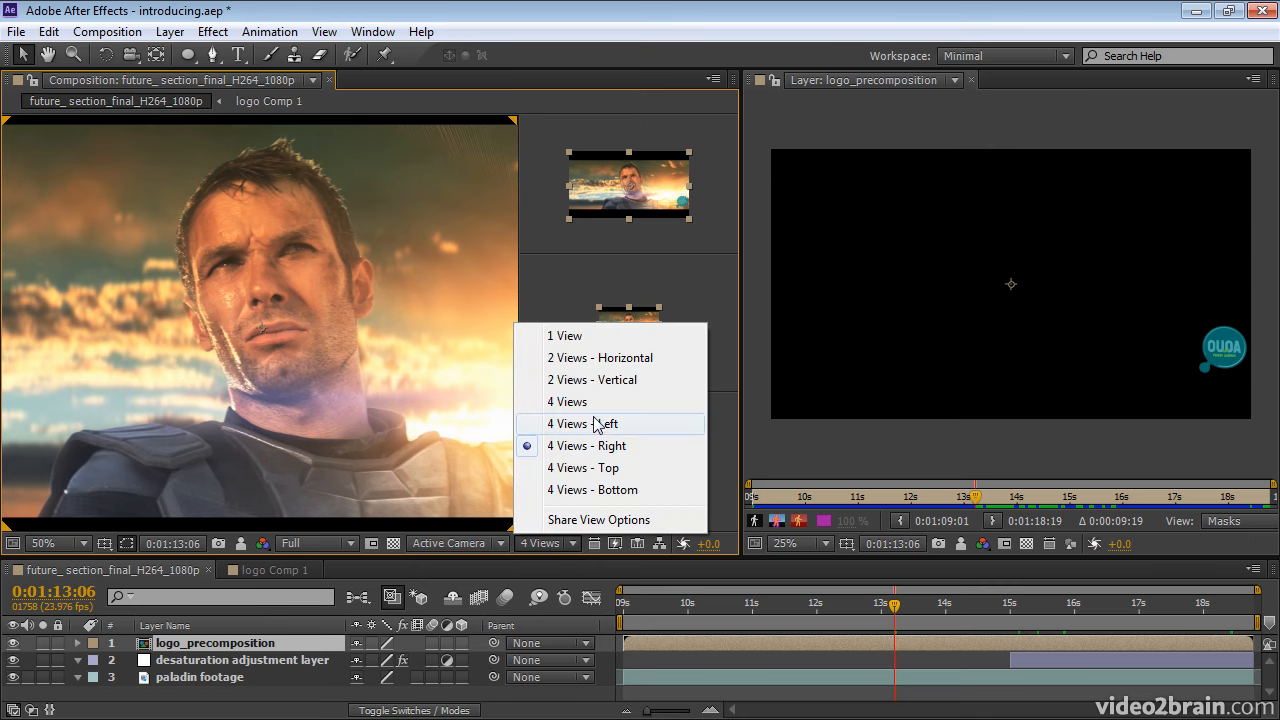
click(588, 337)
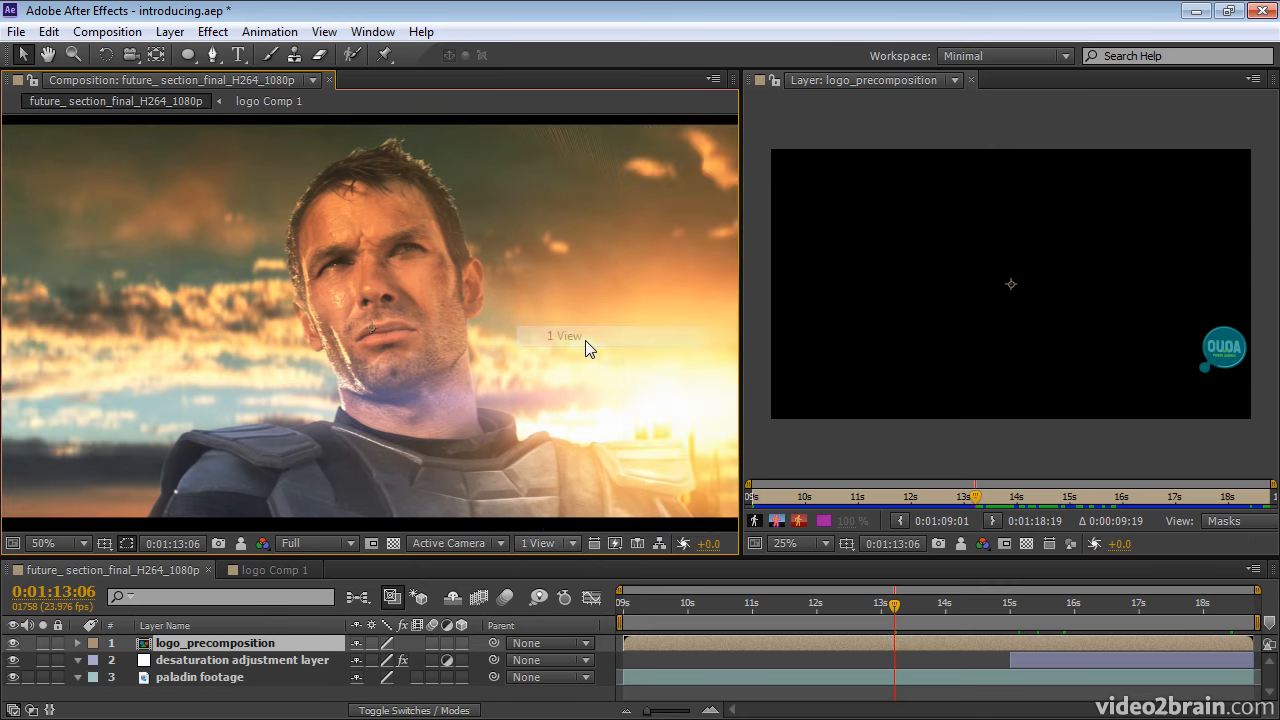
Set the Layer viewer's View option to None and widen the viewer until its Render option shows.
click(1159, 545)
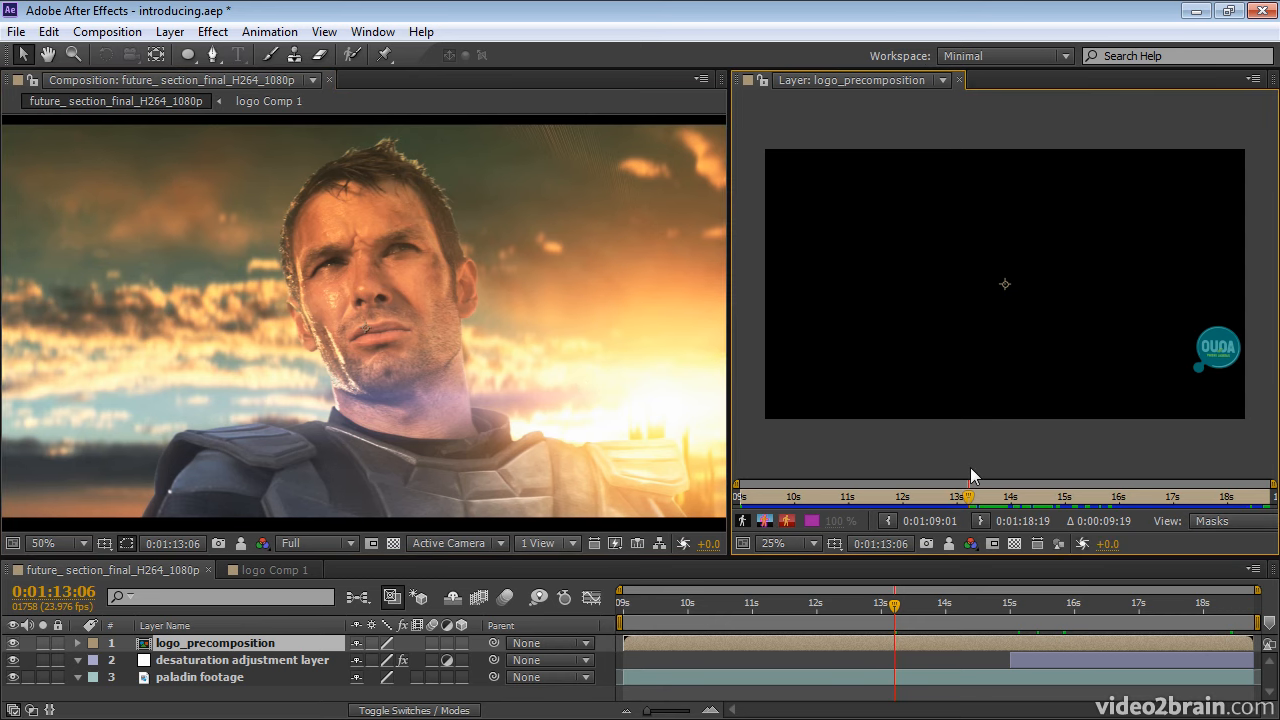
drag(730, 420, 645, 420)
click(1133, 522)
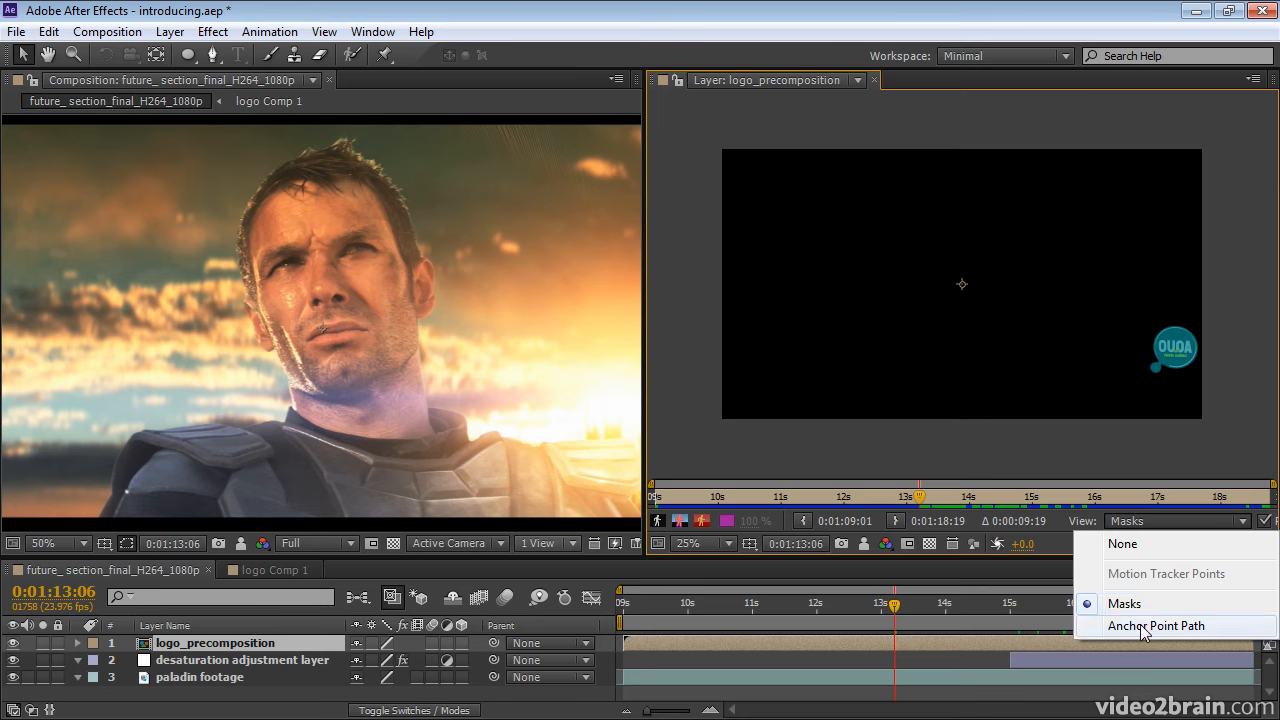
click(1145, 551)
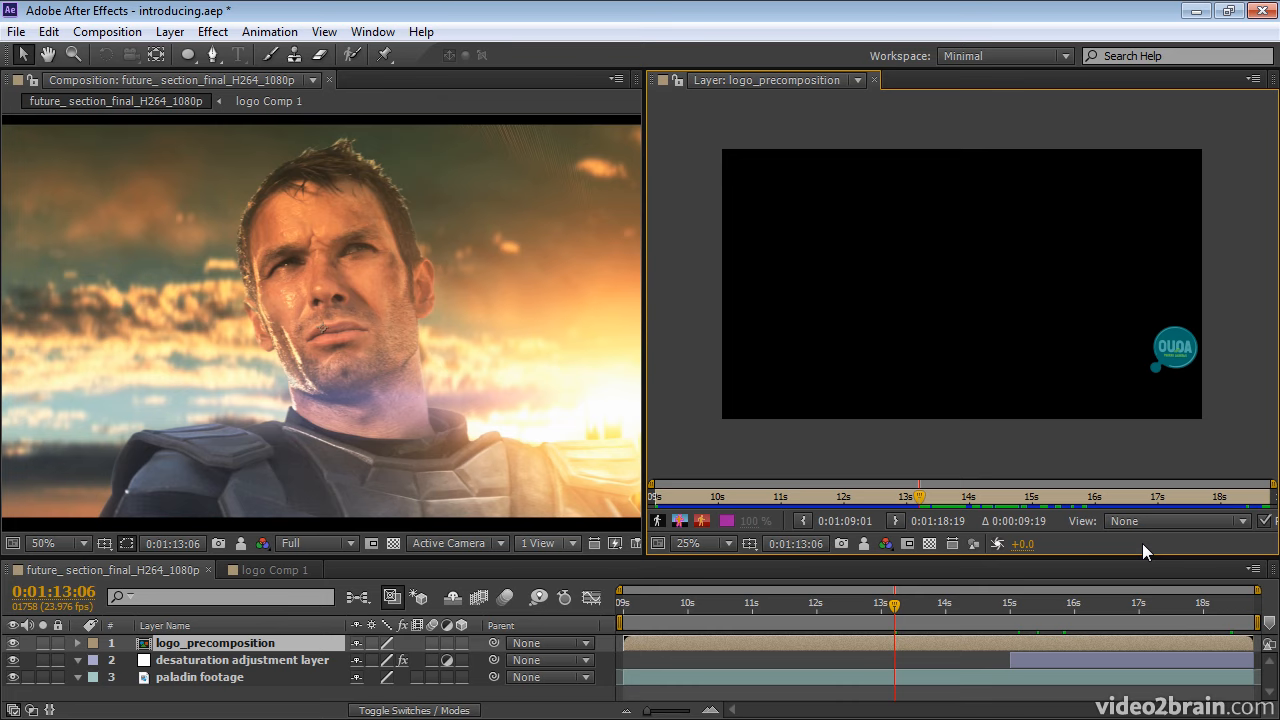
drag(645, 432, 588, 428)
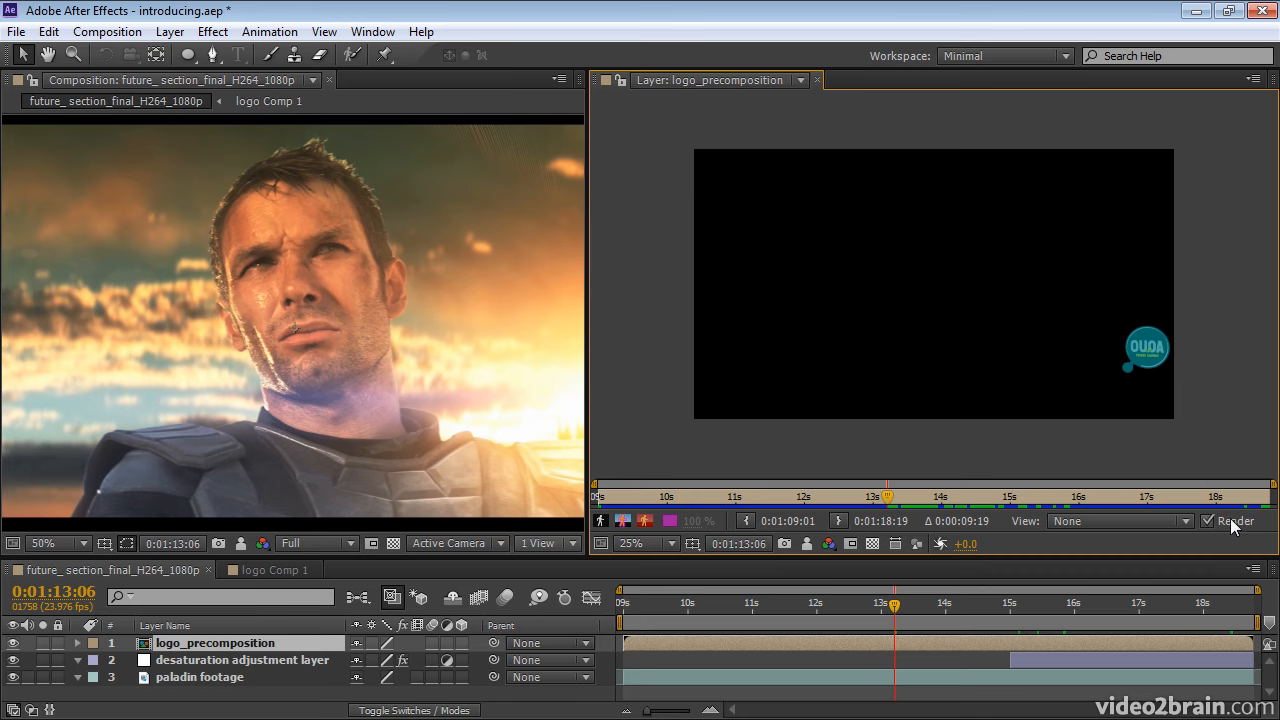
Open logo Comp 1 to inspect its renderer setting, and switch the Composition viewer back to future_ section_final_H264_1080p.
double_click(995, 645)
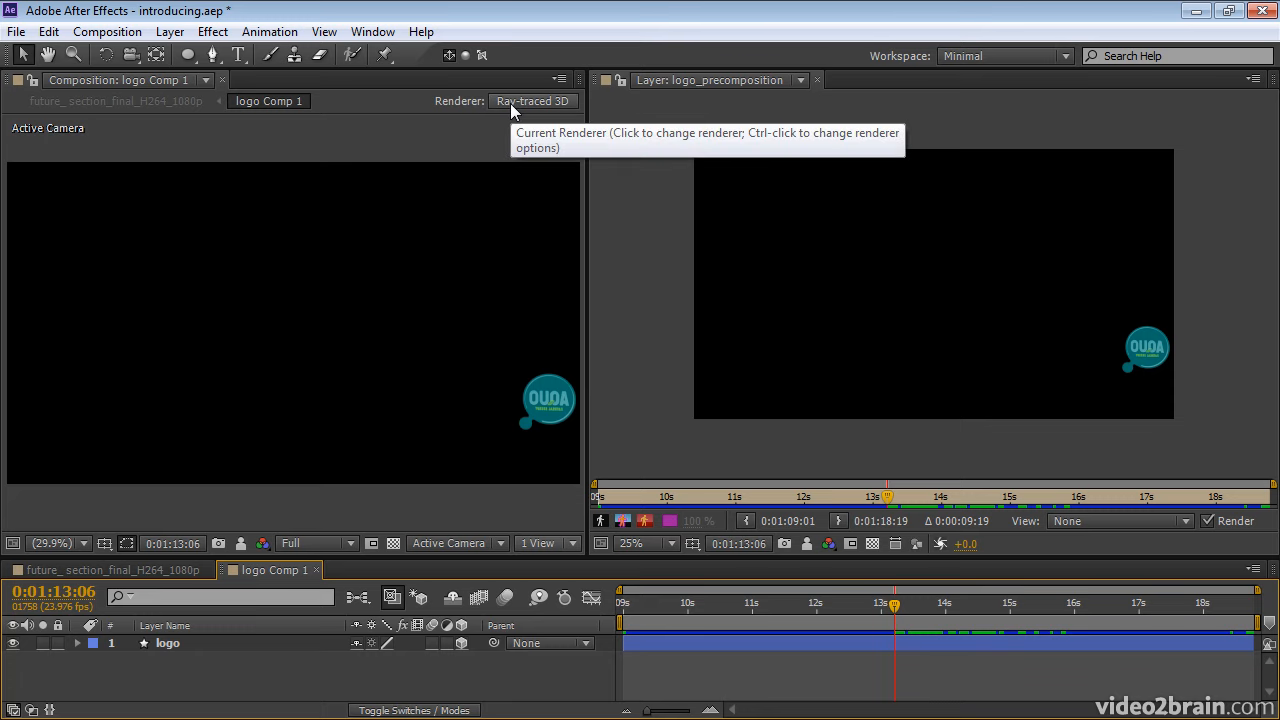
click(207, 80)
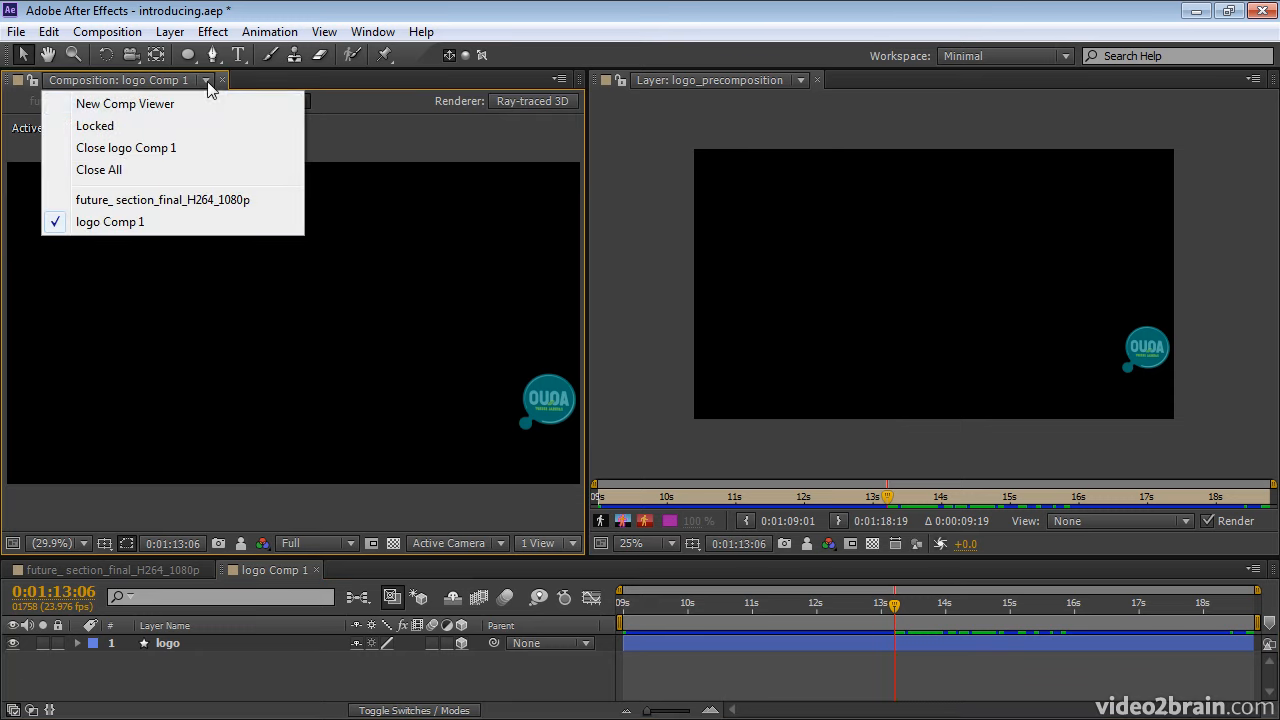
click(175, 203)
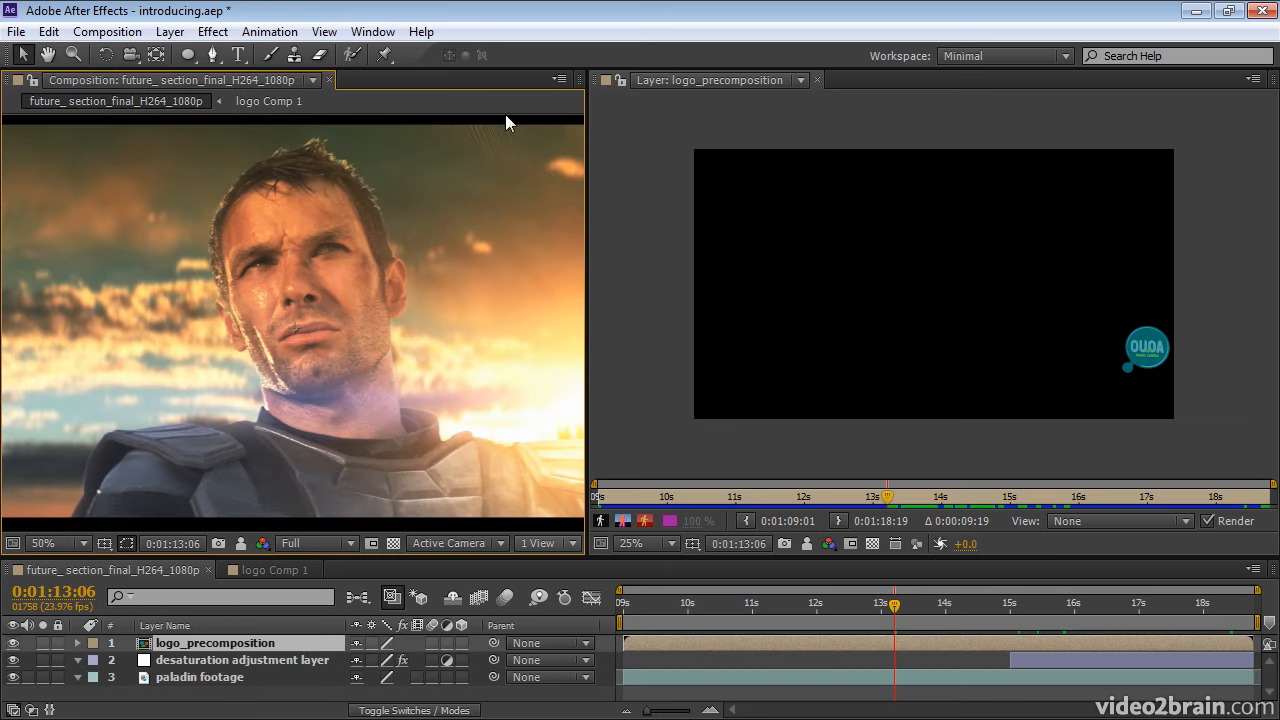